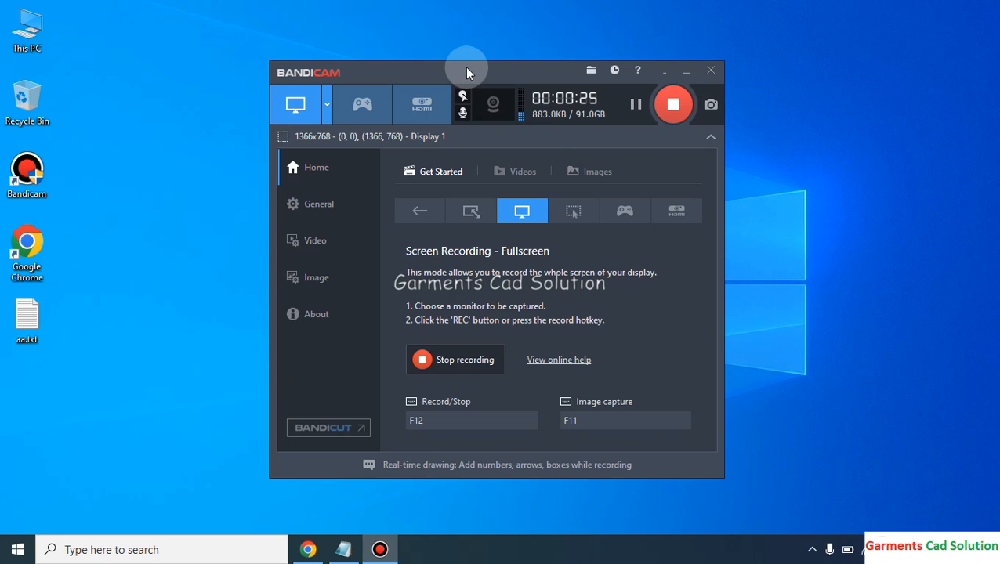
Step: Minimize the Bandicam window and accept Headset (with microphone) as the plugged-in audio device
{"action": "left_click_drag", "start_coordinate": [464, 64], "coordinate": [553, 65]}
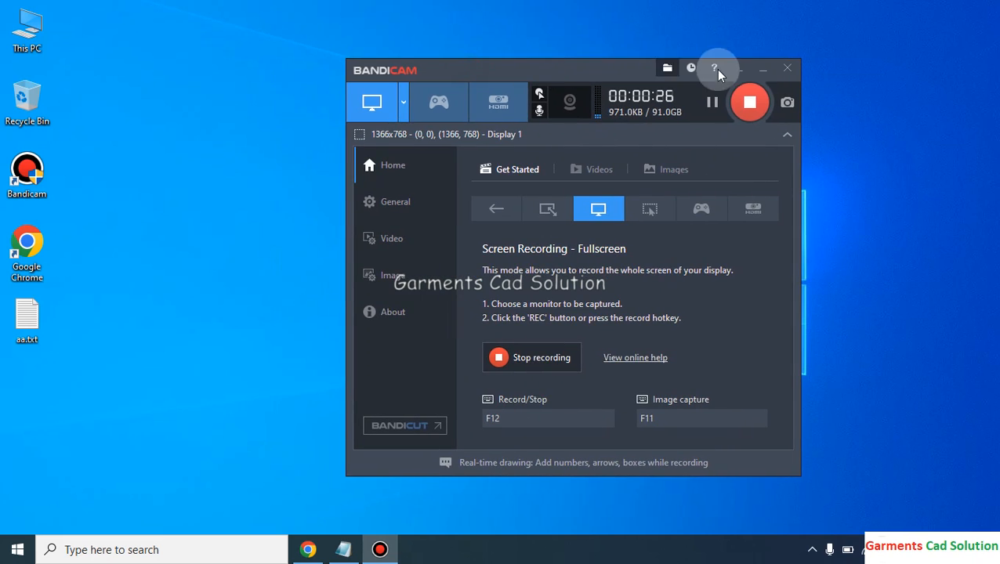
{"action": "left_click", "coordinate": [762, 73]}
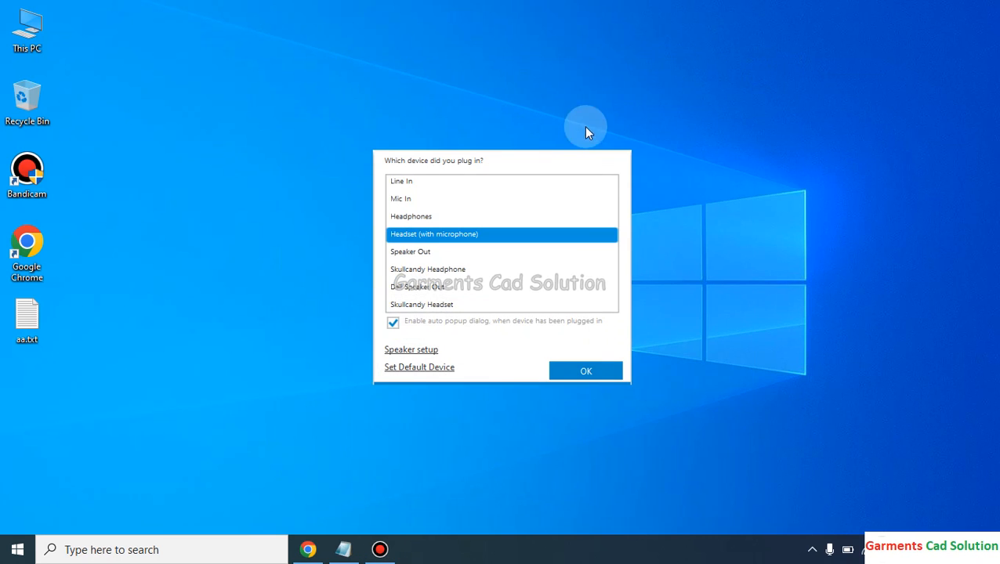
{"action": "left_click", "coordinate": [586, 374]}
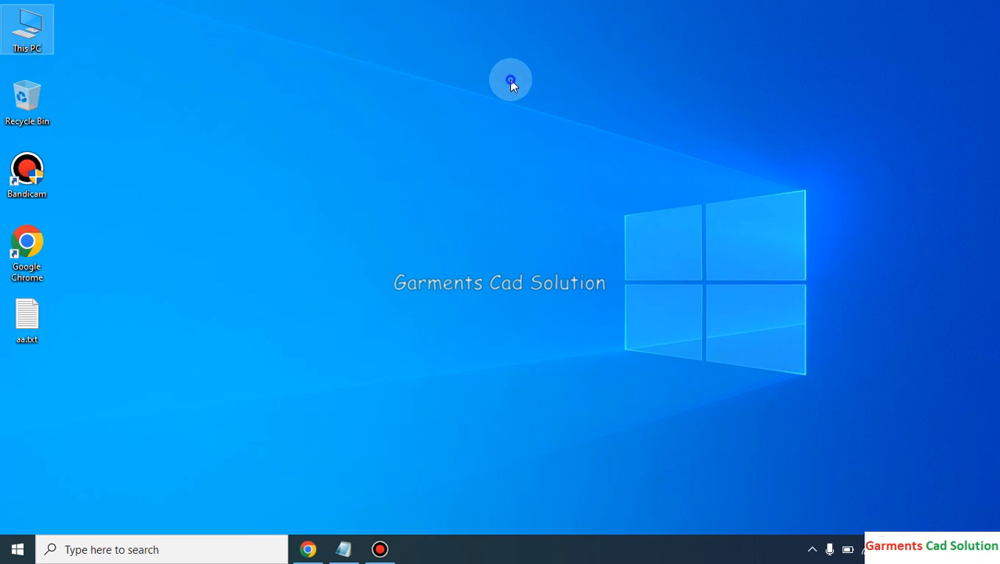
Step: Refresh the desktop and bring up the aa.txt notes in Notepad
{"action": "right_click", "coordinate": [509, 80]}
{"action": "left_click", "coordinate": [544, 124]}
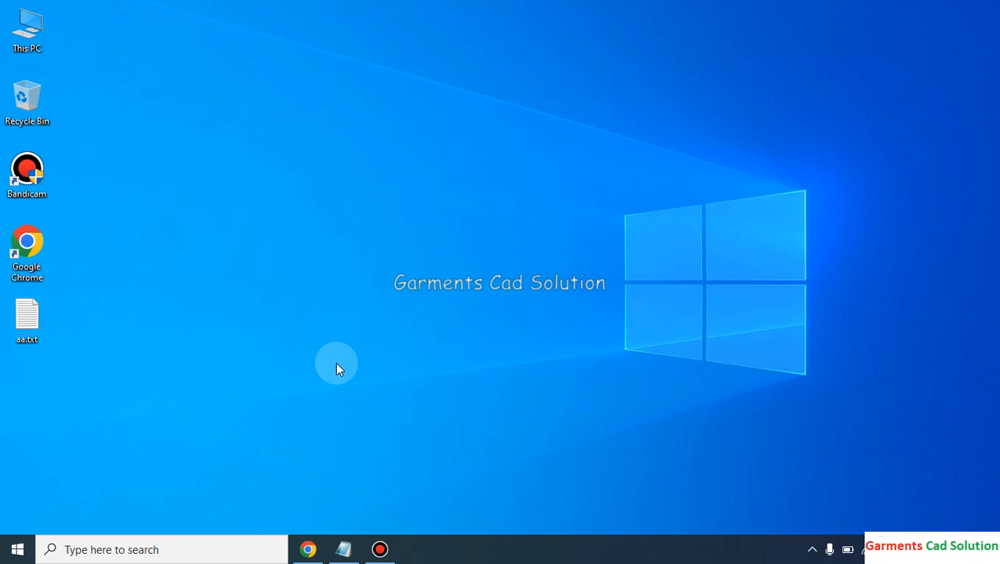
{"action": "left_click", "coordinate": [161, 548]}
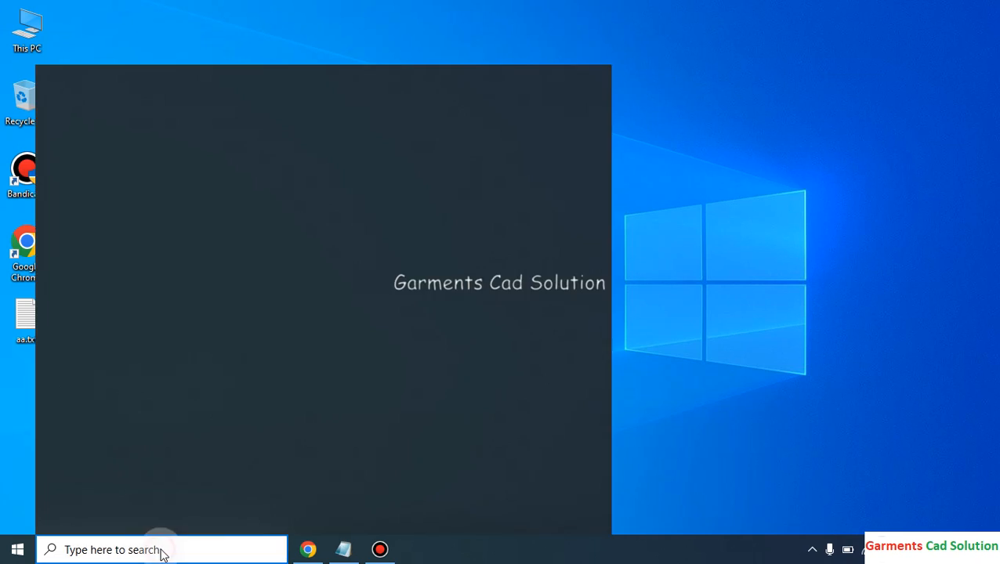
{"action": "left_click", "coordinate": [348, 551]}
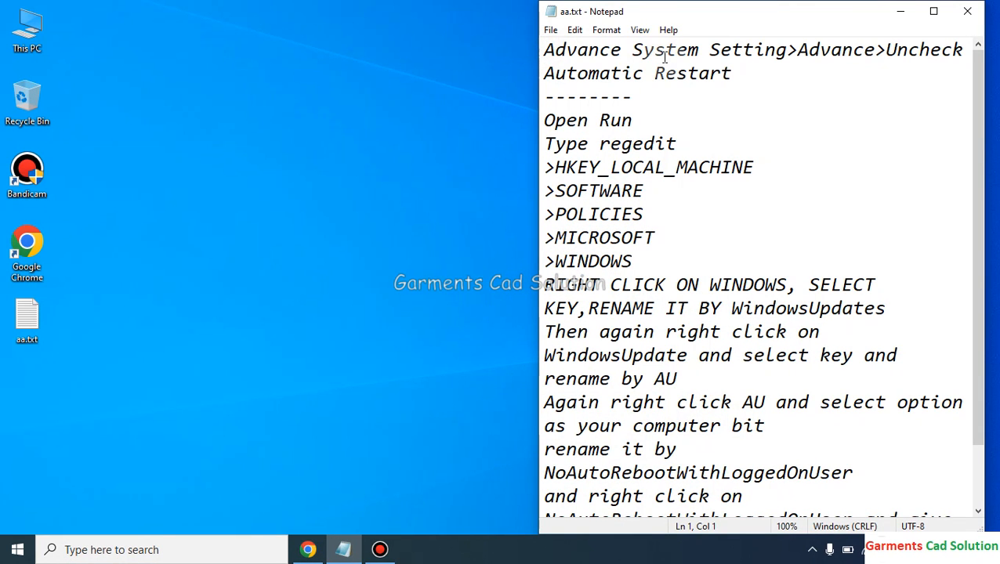
{"action": "left_click", "coordinate": [85, 550]}
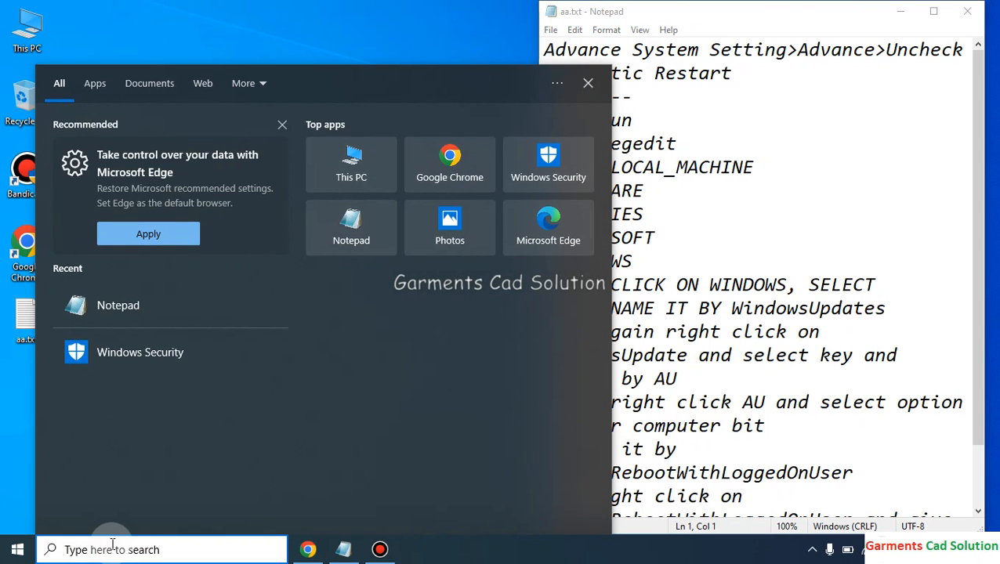
{"action": "type", "text": "ad"}
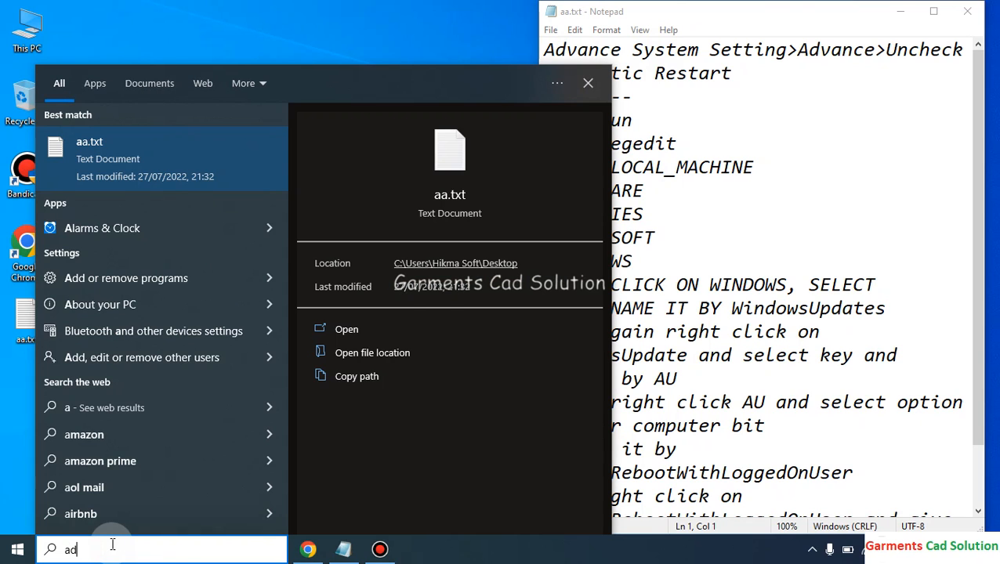
{"action": "type", "text": "vance"}
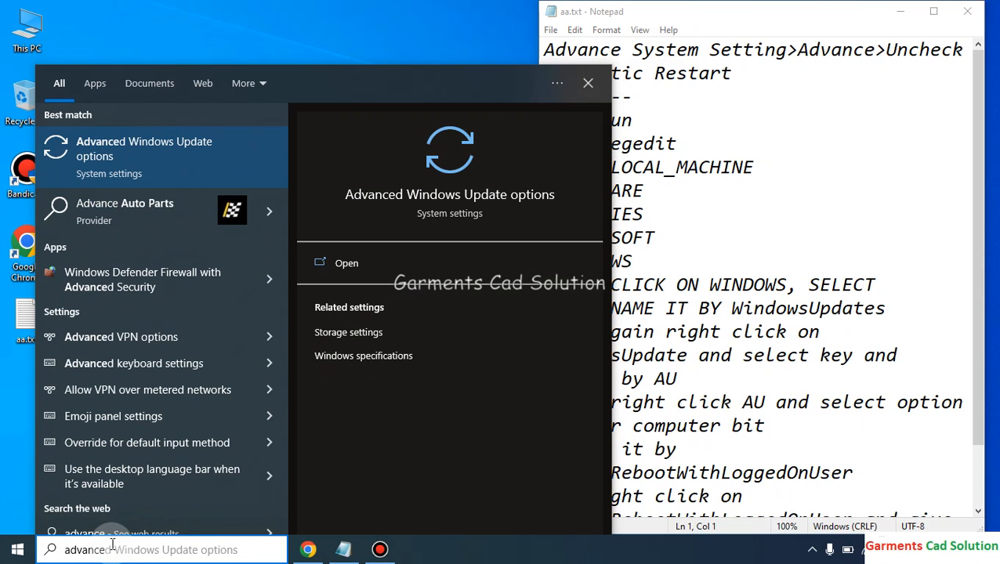
{"action": "type", "text": " syste"}
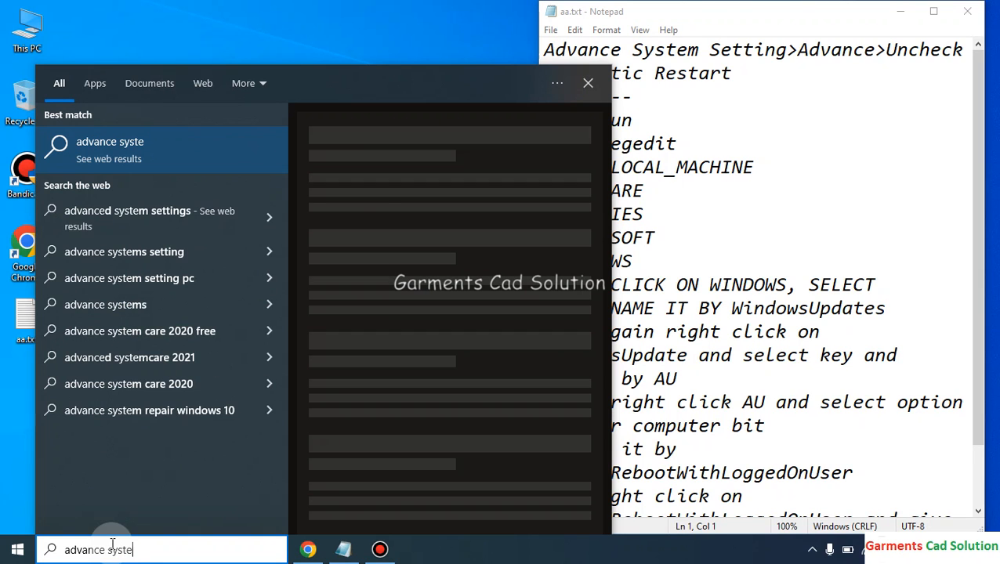
{"action": "type", "text": "m"}
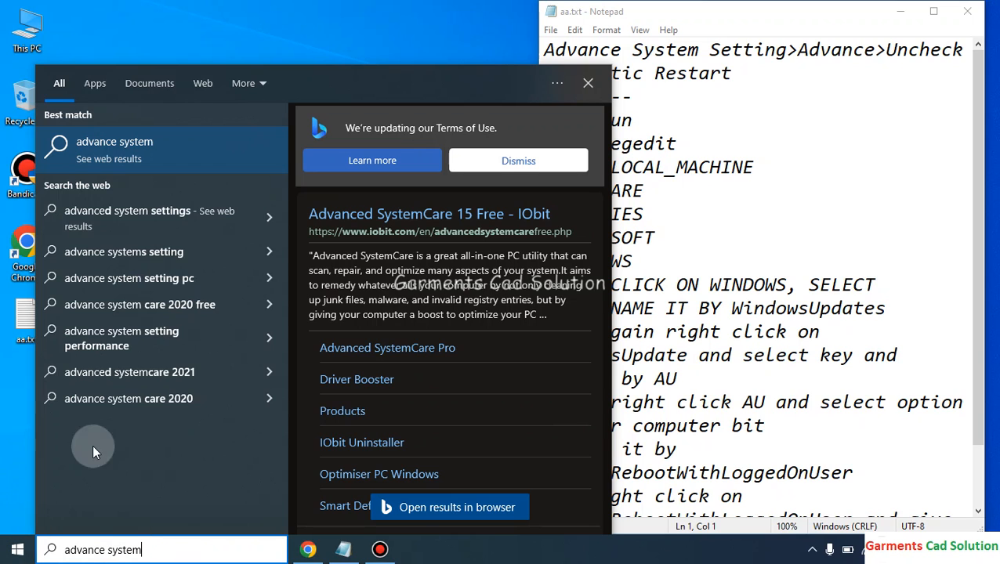
{"action": "left_click", "coordinate": [98, 249]}
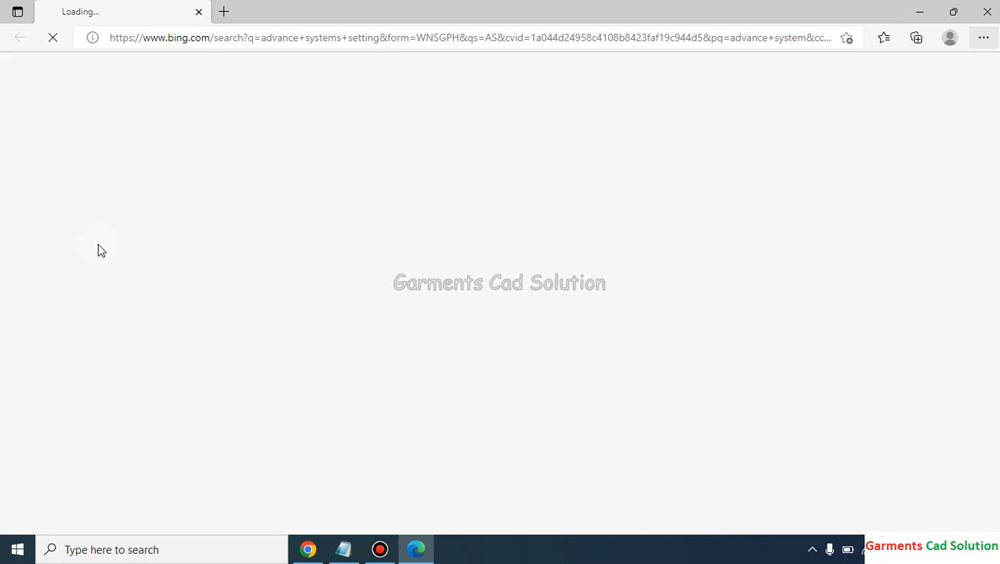
{"action": "left_click", "coordinate": [198, 13]}
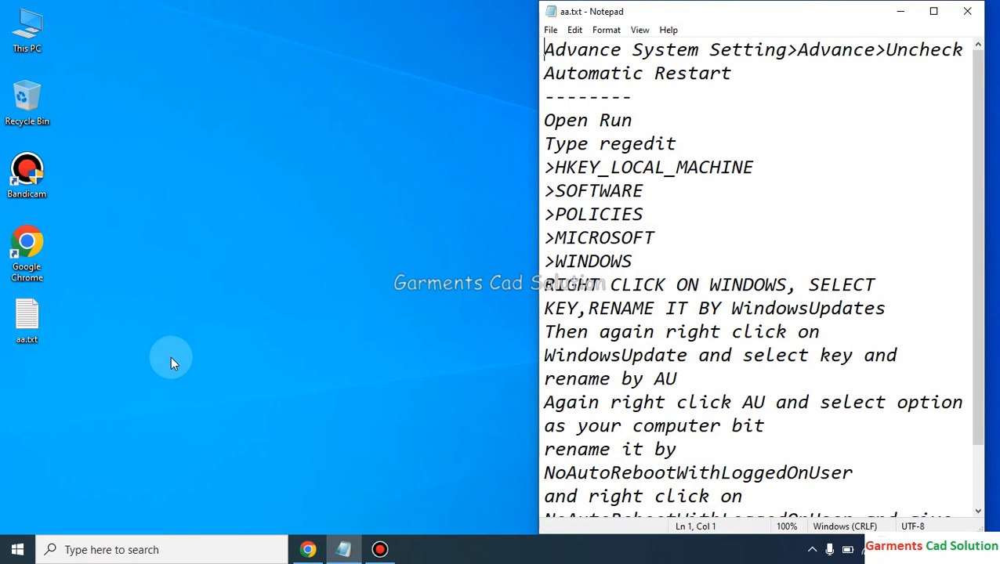
Step: Search Windows for "advance system setting" and open the View advanced system settings control panel item
{"action": "left_click", "coordinate": [205, 549]}
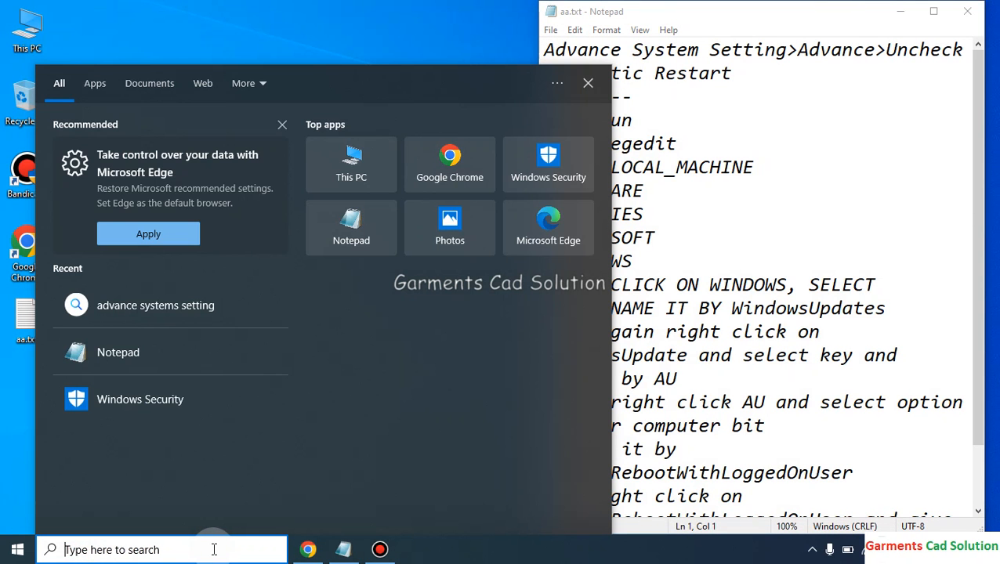
{"action": "type", "text": "advan"}
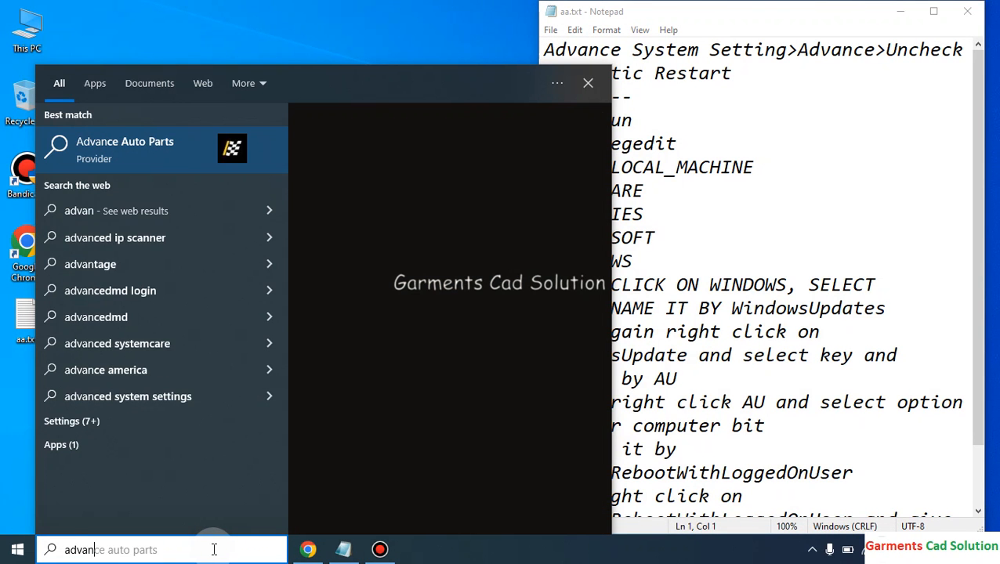
{"action": "type", "text": "ce syst"}
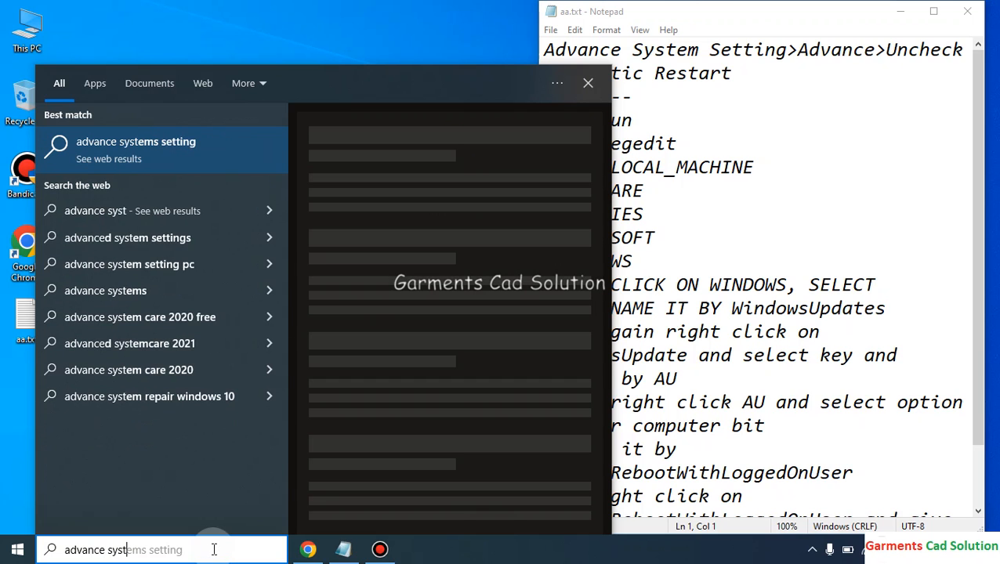
{"action": "type", "text": "em "}
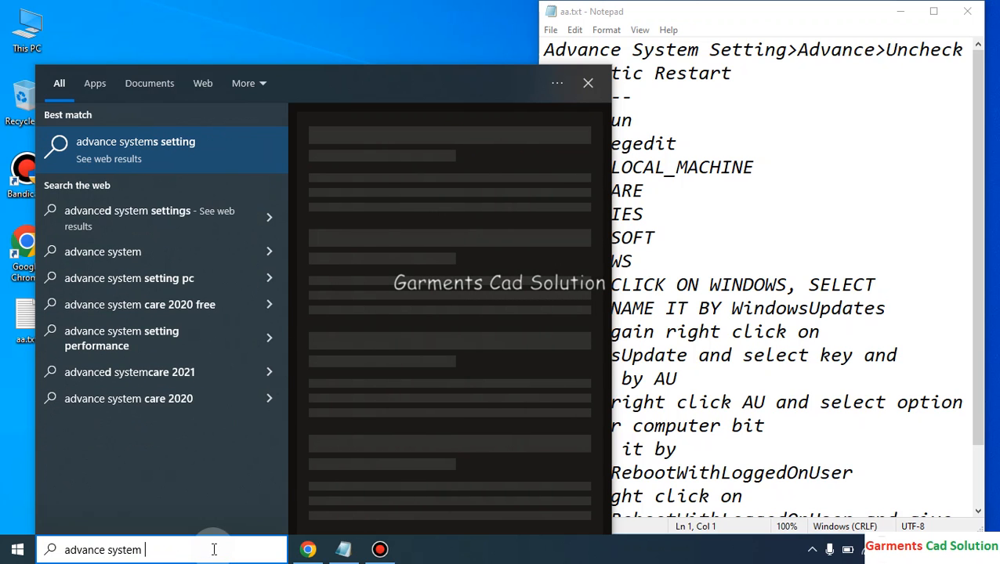
{"action": "type", "text": "s"}
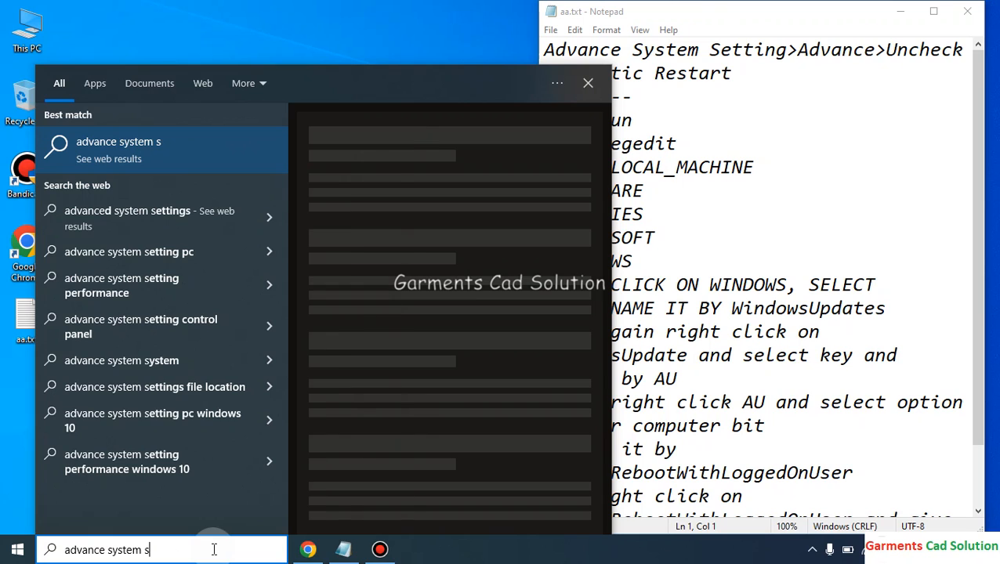
{"action": "type", "text": "ett"}
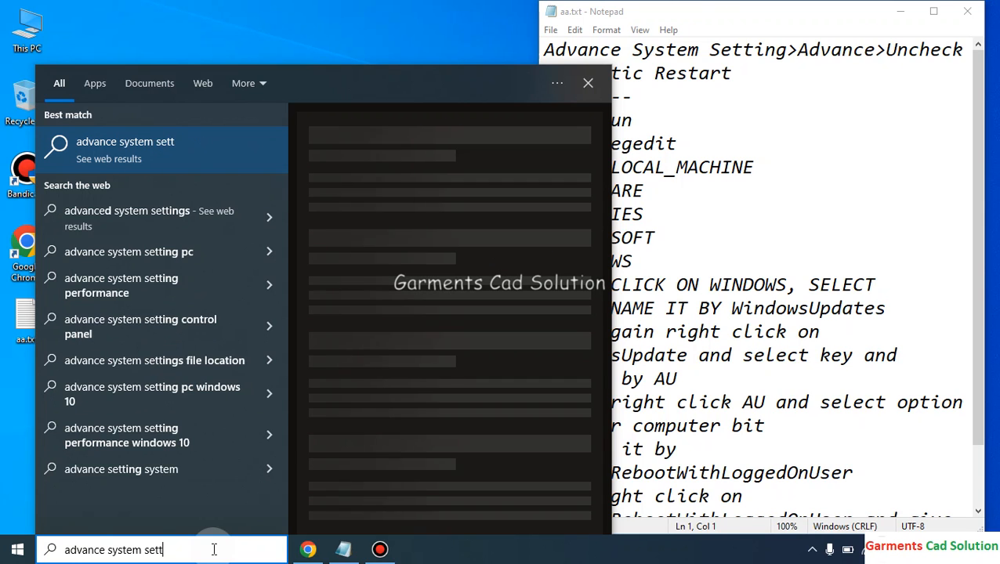
{"action": "type", "text": "i"}
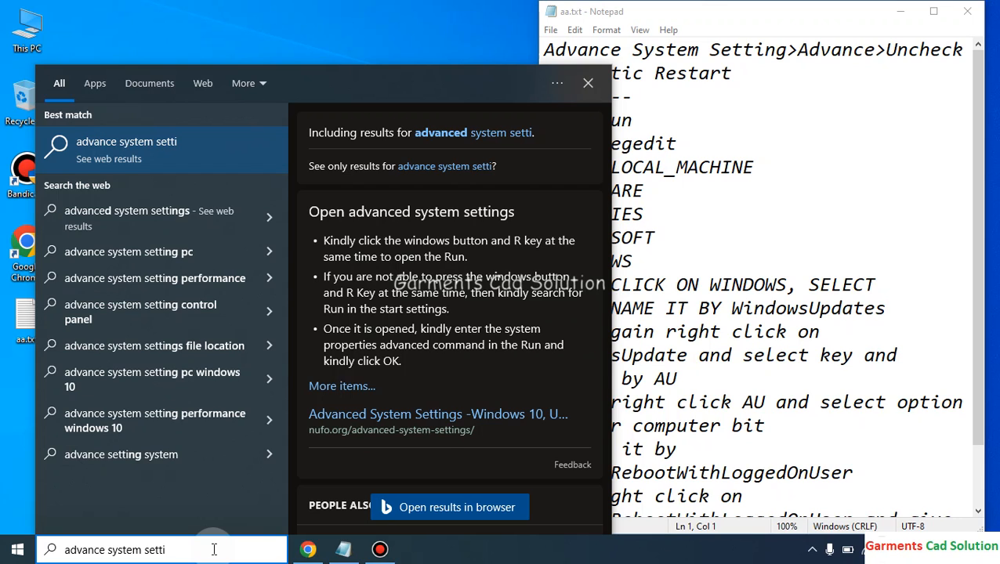
{"action": "type", "text": "ng"}
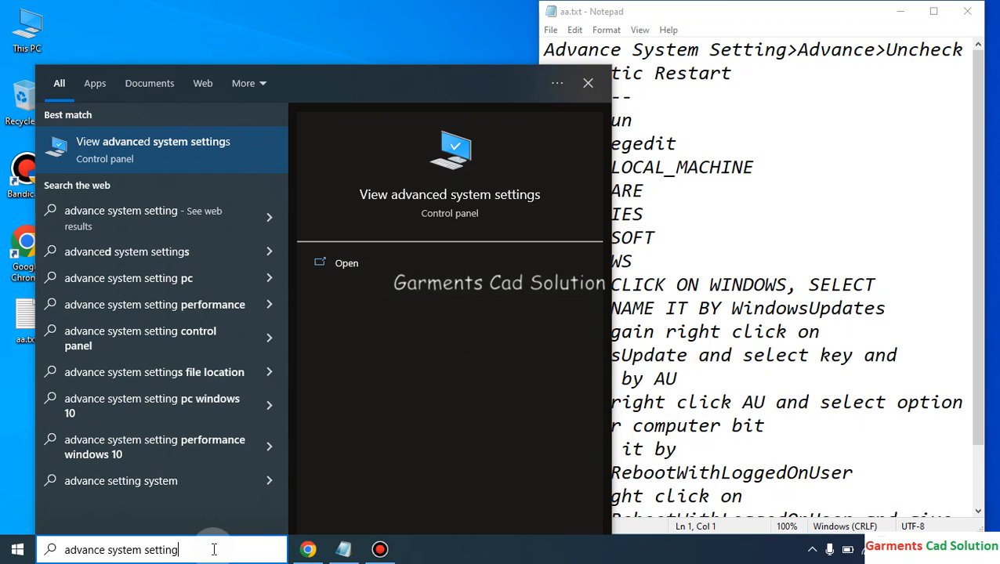
{"action": "left_click", "coordinate": [122, 146]}
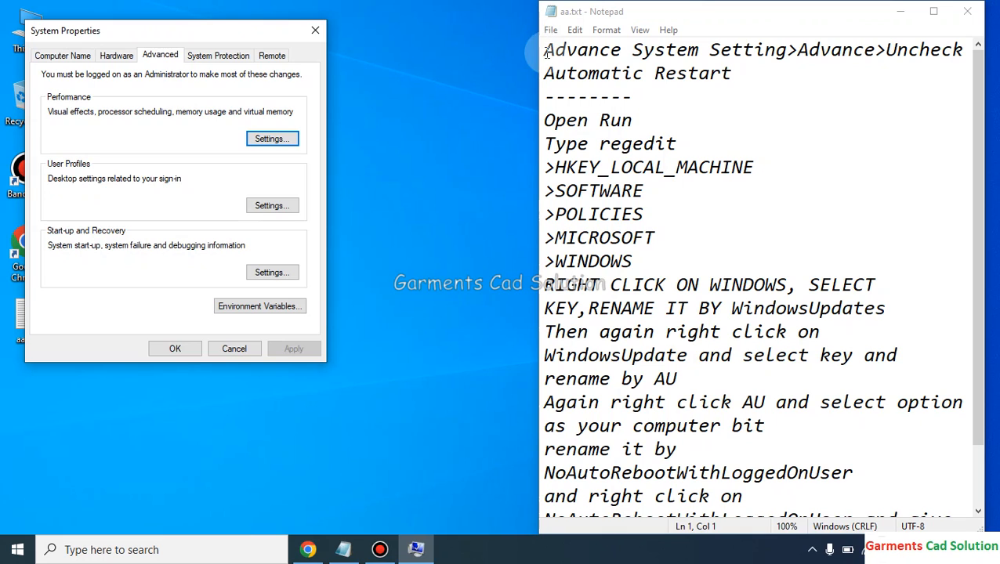
Step: Insert the word "View" before "Advance System" in the first line of the aa.txt notes
{"action": "left_click", "coordinate": [550, 52]}
{"action": "type", "text": "Vi"}
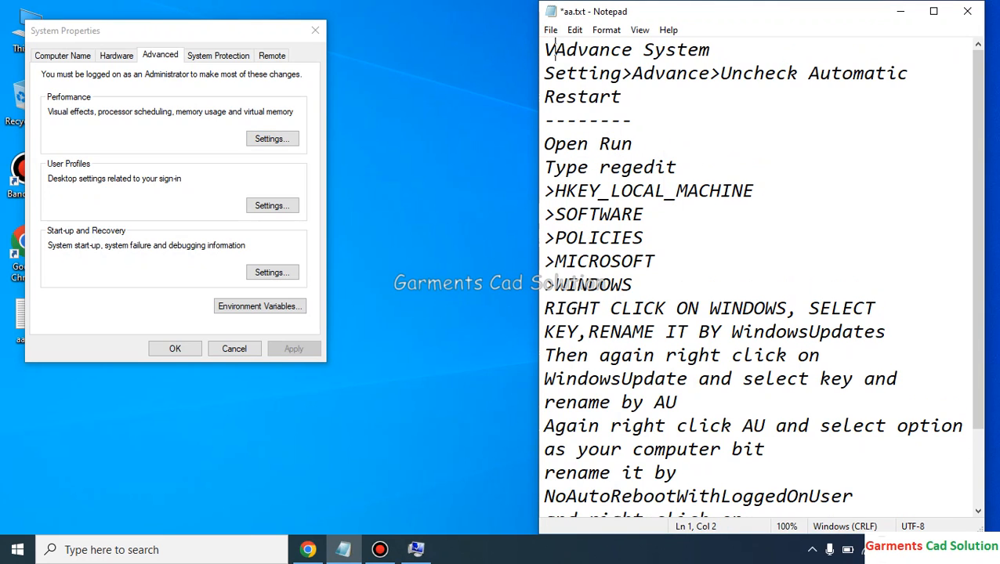
{"action": "type", "text": "ew"}
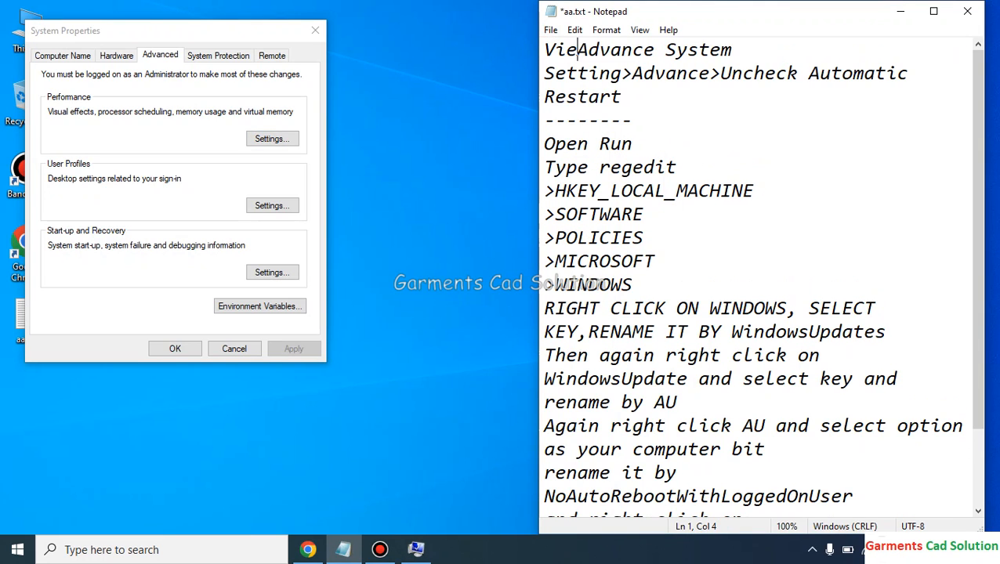
{"action": "left_click", "coordinate": [511, 81]}
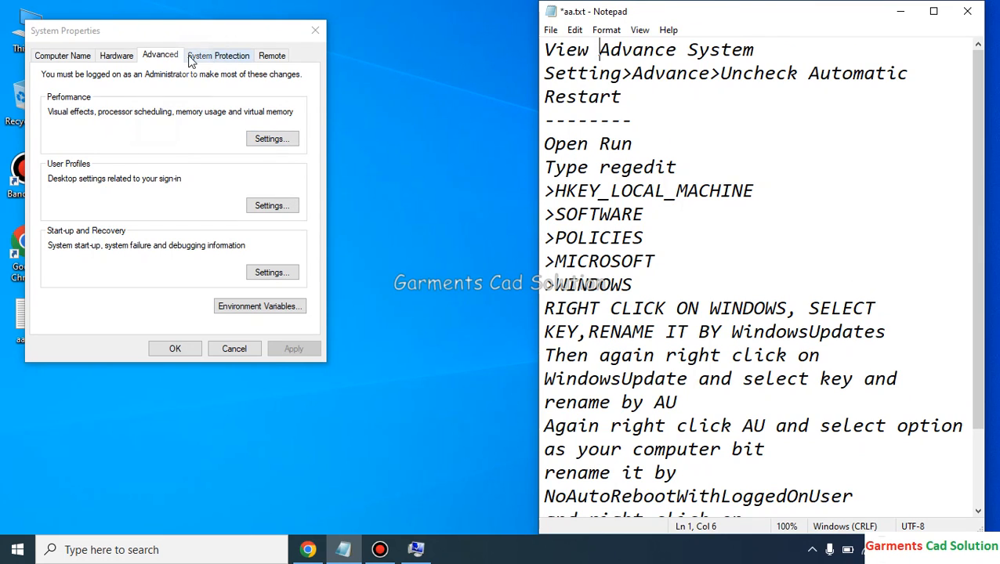
Step: Disable Automatically restart in the advanced Start-up and Recovery settings, then accept and close System Properties
{"action": "left_click", "coordinate": [167, 61]}
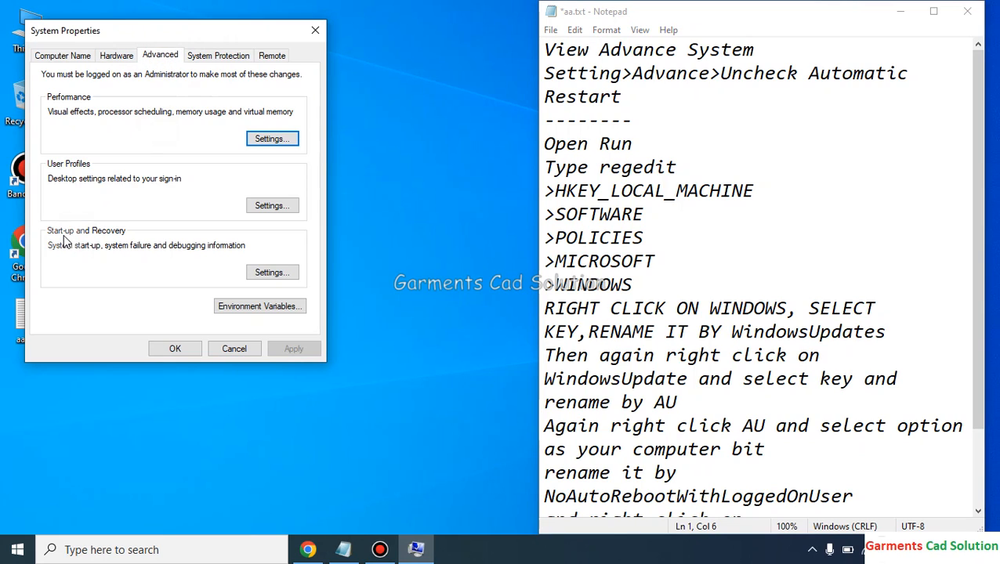
{"action": "left_click", "coordinate": [271, 274]}
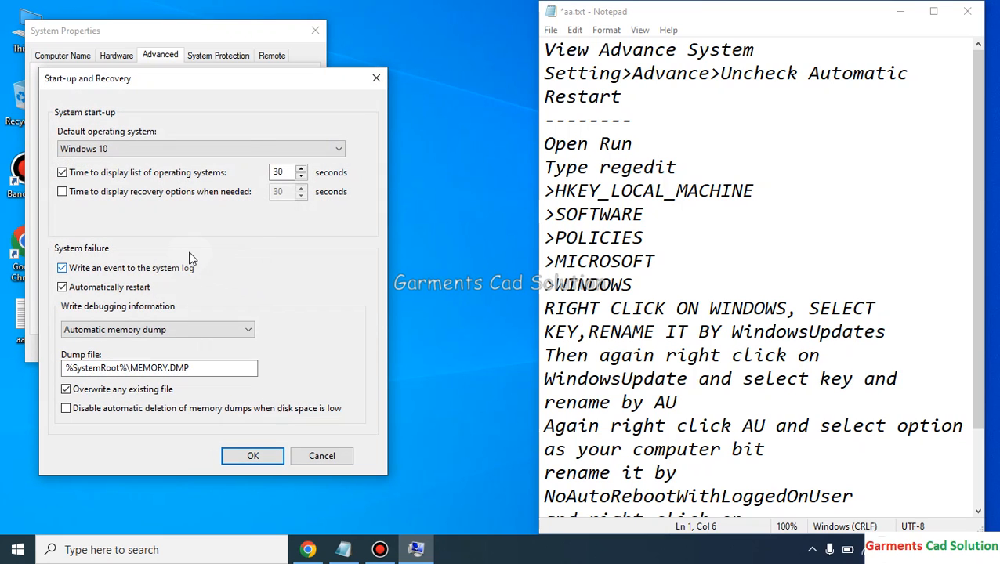
{"action": "left_click", "coordinate": [98, 290]}
{"action": "left_click", "coordinate": [257, 461]}
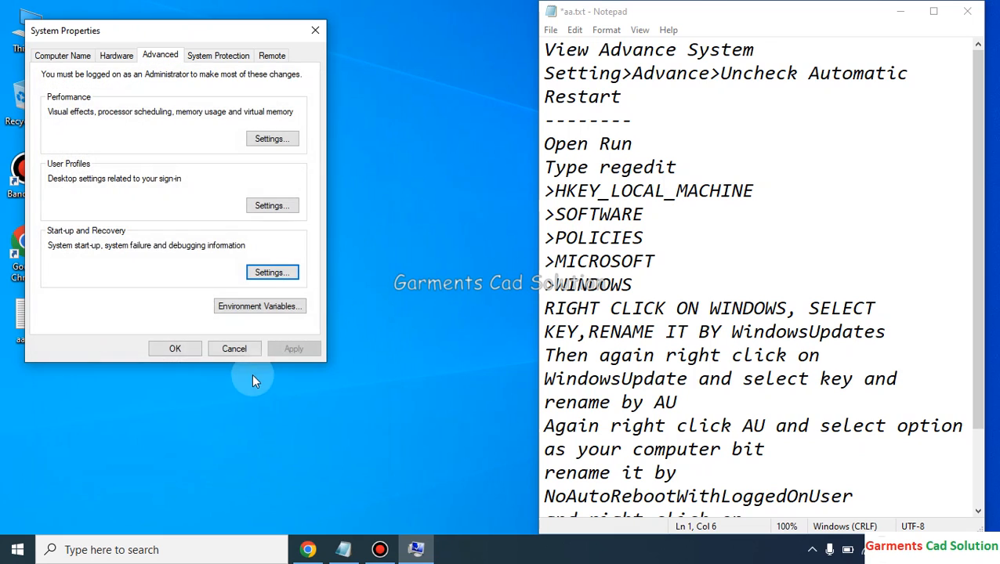
{"action": "left_click", "coordinate": [185, 347]}
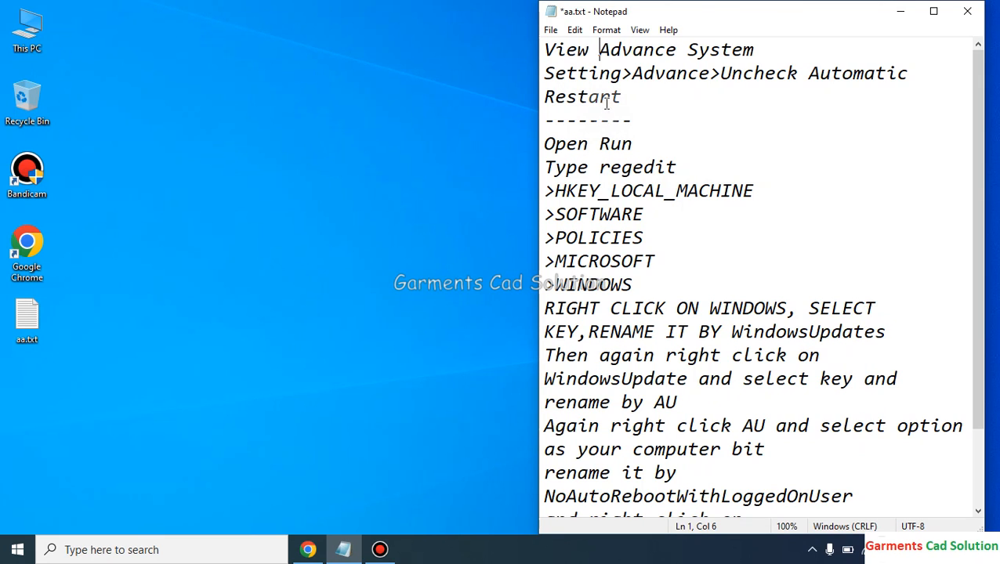
Step: Launch the Registry Editor with the Run command regedit and narrow its window to fit beside the notes
{"action": "left_click_drag", "start_coordinate": [668, 12], "coordinate": [666, 10]}
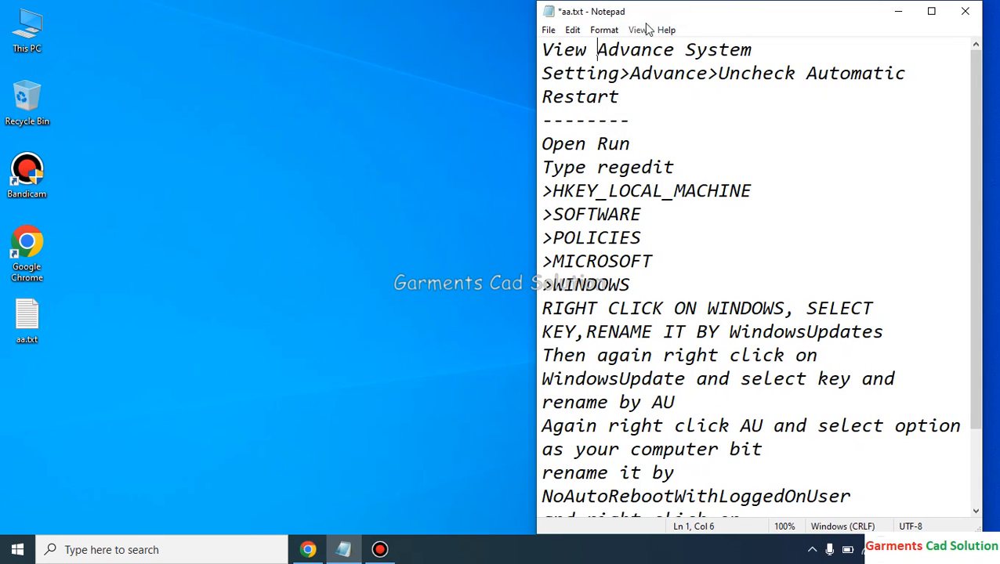
{"action": "left_click", "coordinate": [123, 551]}
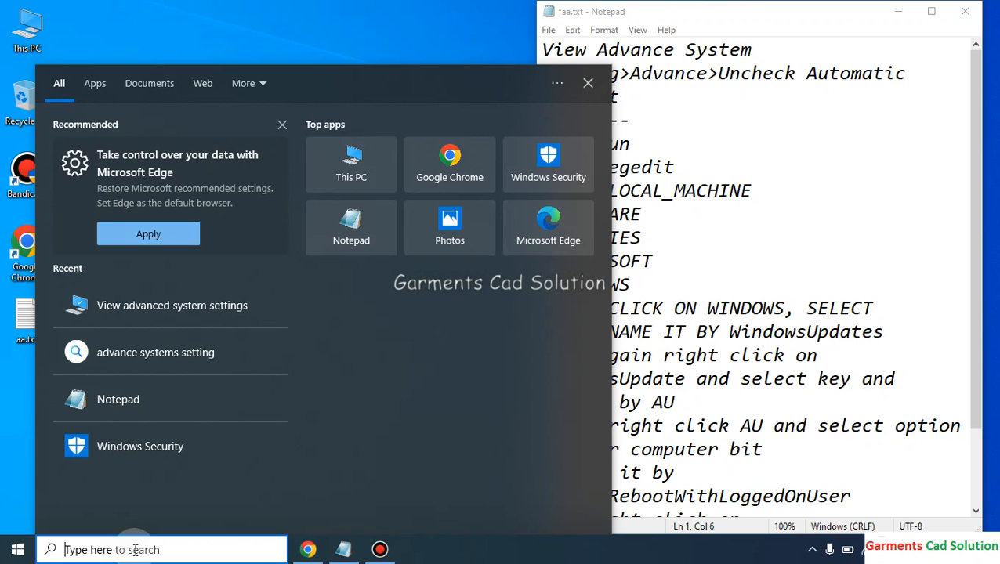
{"action": "key", "text": "super+r"}
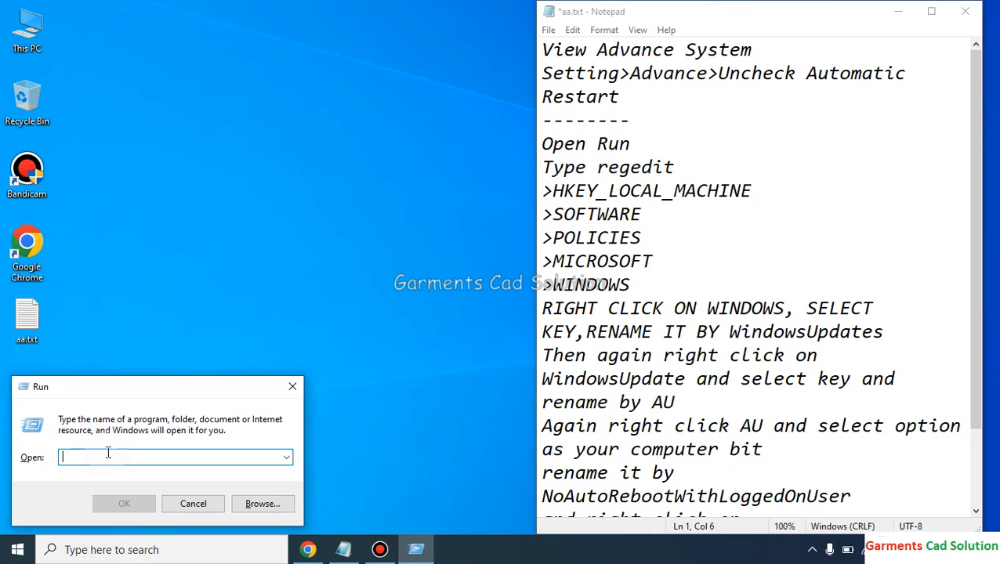
{"action": "type", "text": "re"}
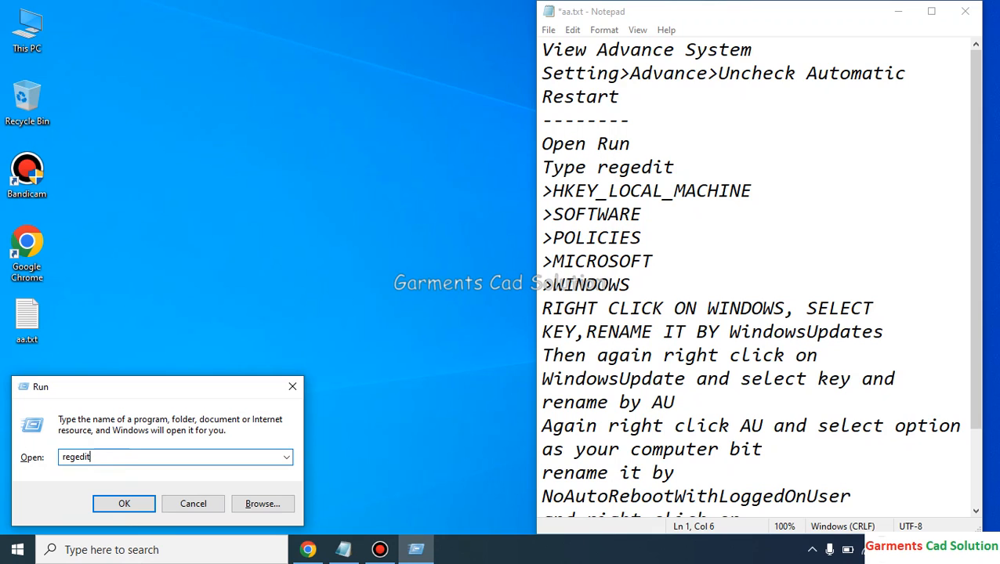
{"action": "type", "text": "gedit"}
{"action": "key", "text": "Return"}
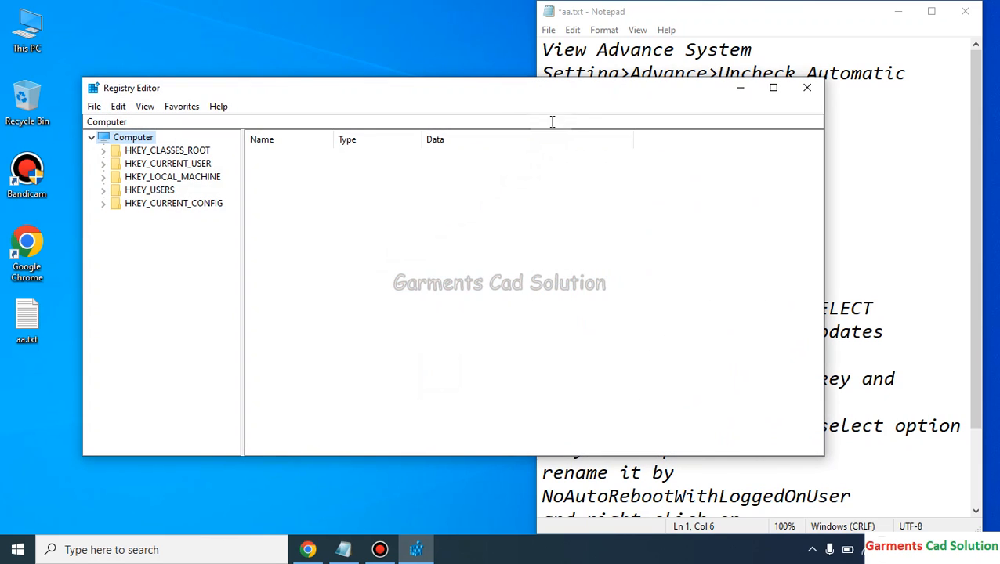
{"action": "left_click_drag", "start_coordinate": [823, 163], "coordinate": [515, 199]}
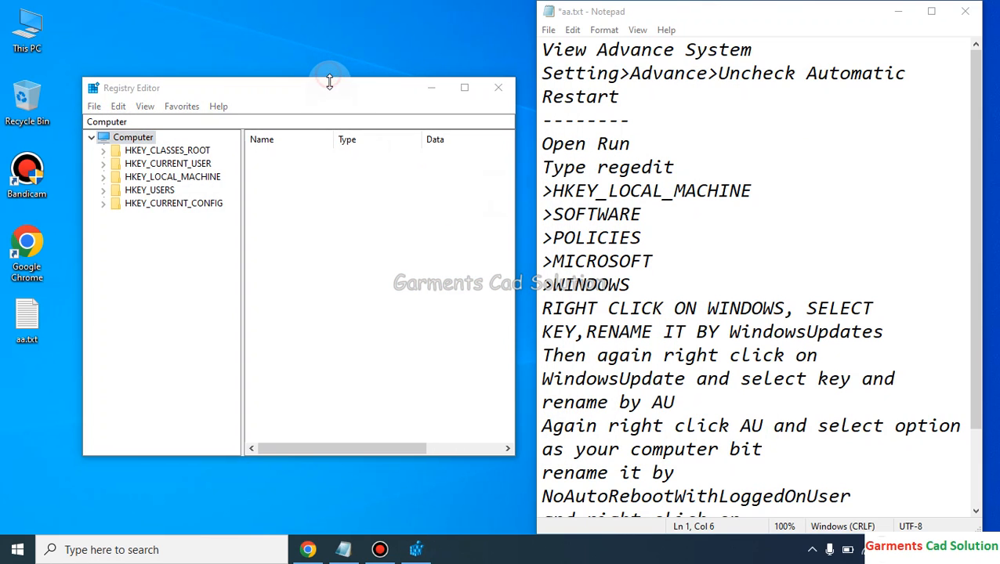
Step: Extend the Registry Editor window upward and expand the key tree through HKEY_LOCAL_MACHINE\SOFTWARE\Policies\Microsoft\Windows
{"action": "left_click_drag", "start_coordinate": [330, 78], "coordinate": [325, 3]}
{"action": "left_click", "coordinate": [629, 190]}
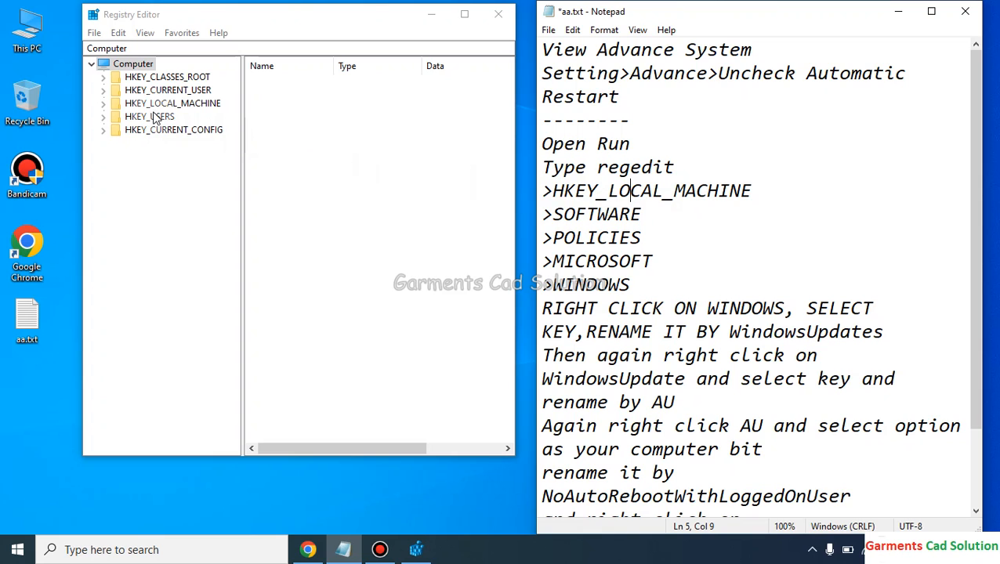
{"action": "left_click", "coordinate": [103, 105]}
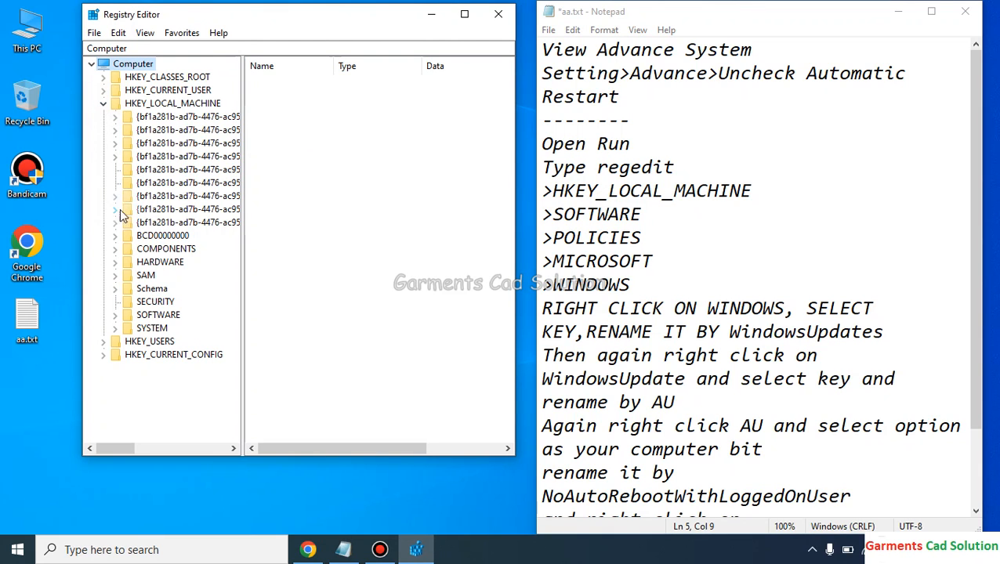
{"action": "left_click", "coordinate": [116, 315]}
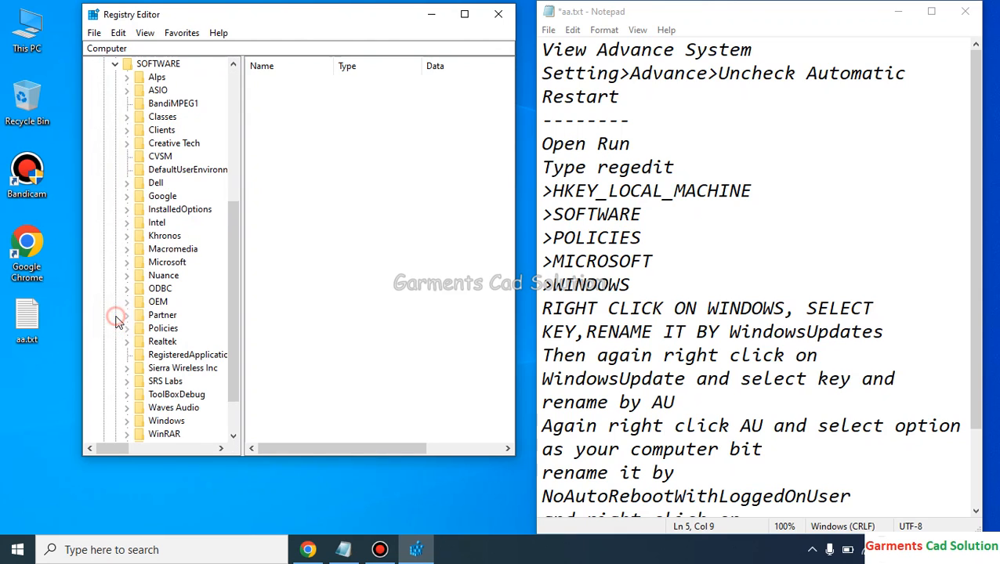
{"action": "left_click_drag", "start_coordinate": [236, 222], "coordinate": [236, 263]}
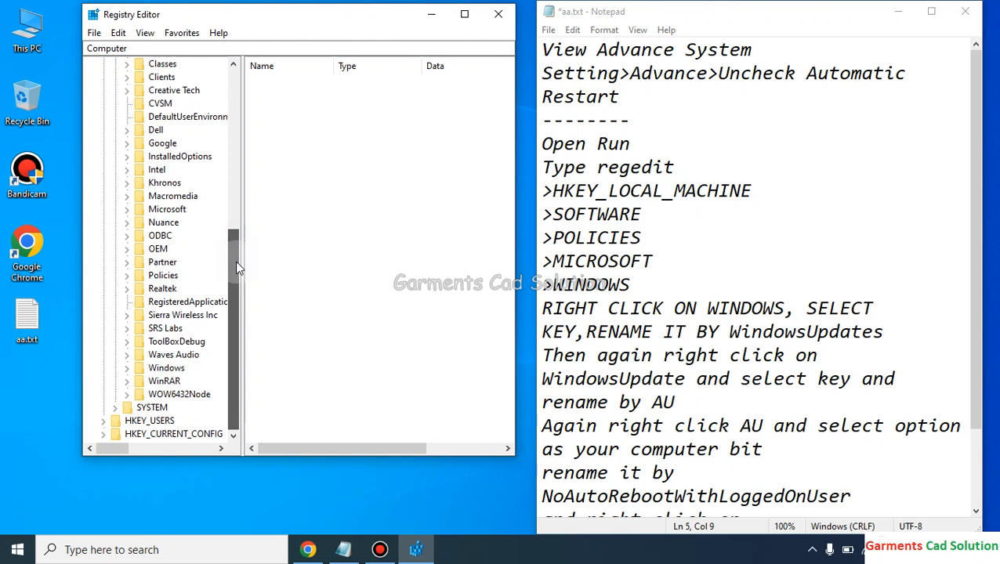
{"action": "left_click", "coordinate": [127, 275]}
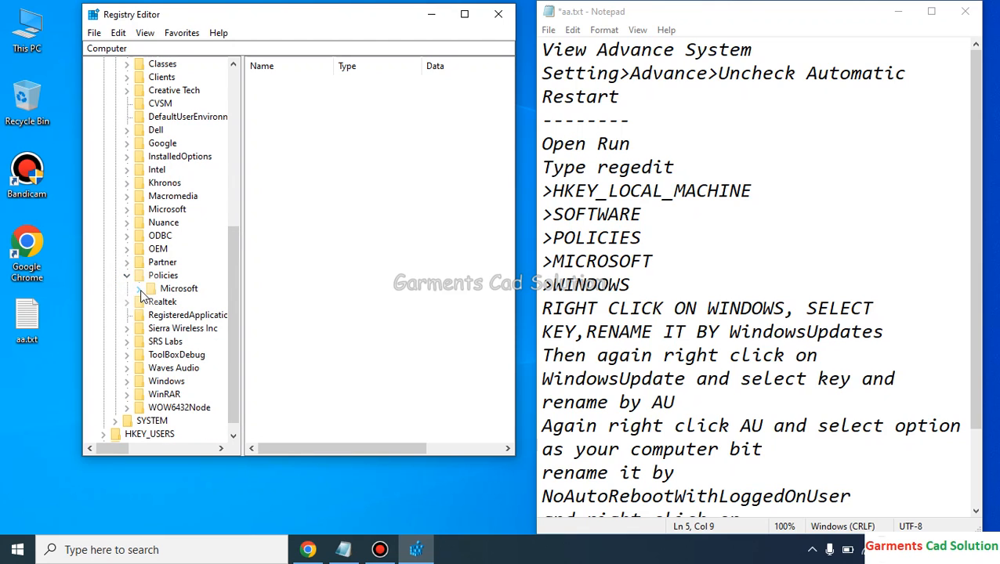
{"action": "left_click", "coordinate": [139, 289]}
{"action": "scroll", "coordinate": [235, 284], "scroll_direction": "down", "scroll_amount": 2}
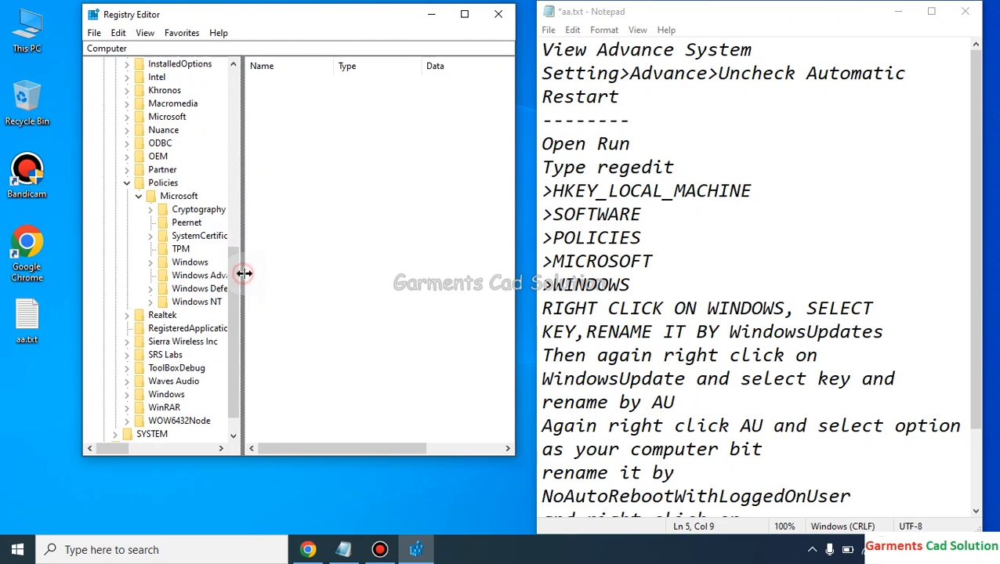
{"action": "left_click_drag", "start_coordinate": [244, 273], "coordinate": [263, 273]}
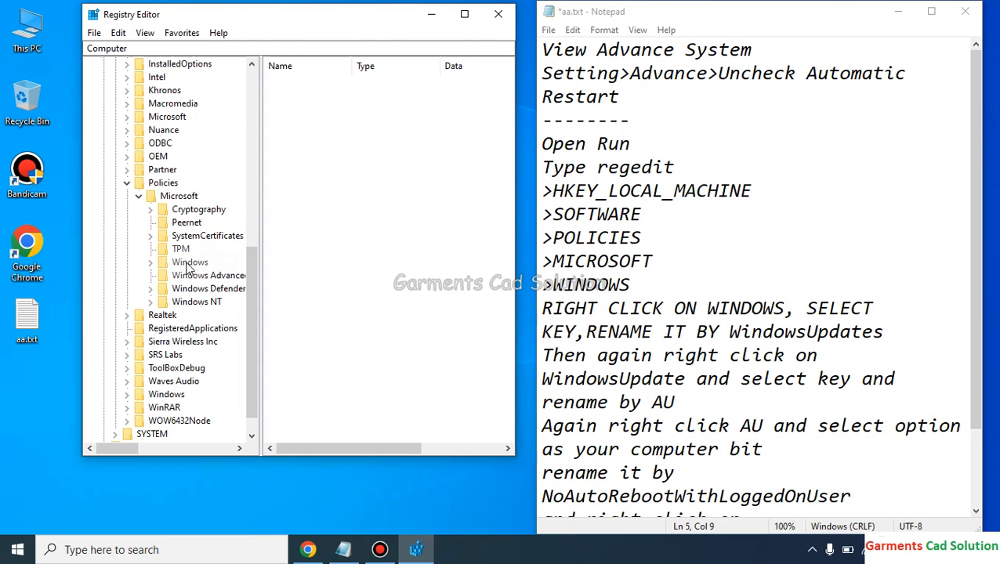
{"action": "left_click", "coordinate": [152, 264]}
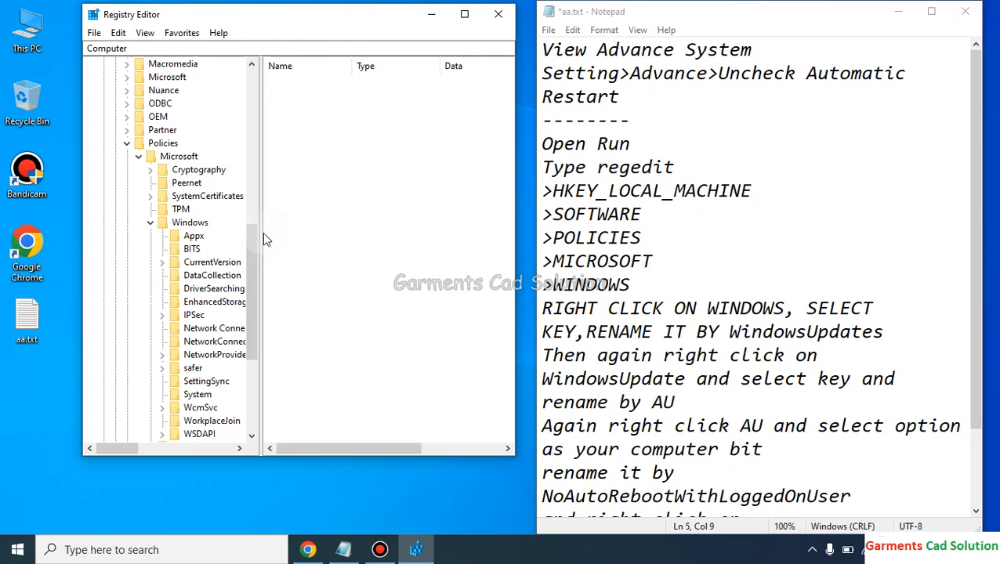
Step: Create a new key named WindowsUpdates under the Policies\Microsoft\Windows key
{"action": "right_click", "coordinate": [188, 223]}
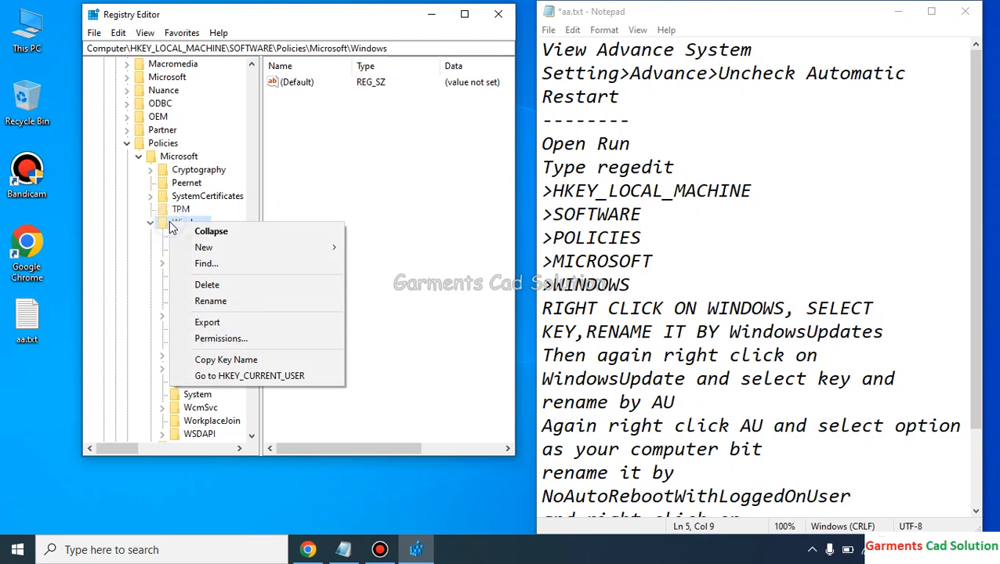
{"action": "mouse_move", "coordinate": [210, 248]}
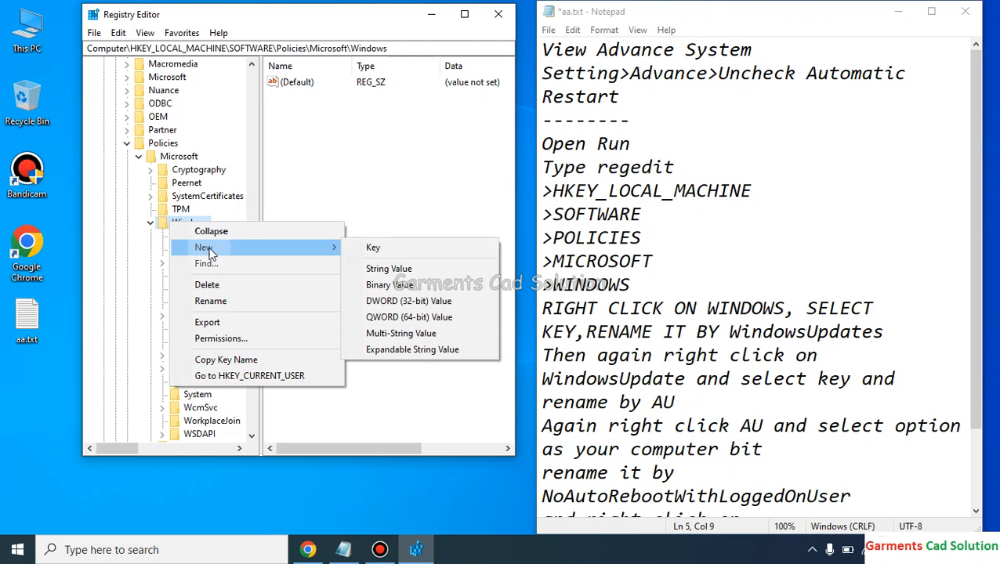
{"action": "left_click", "coordinate": [389, 253]}
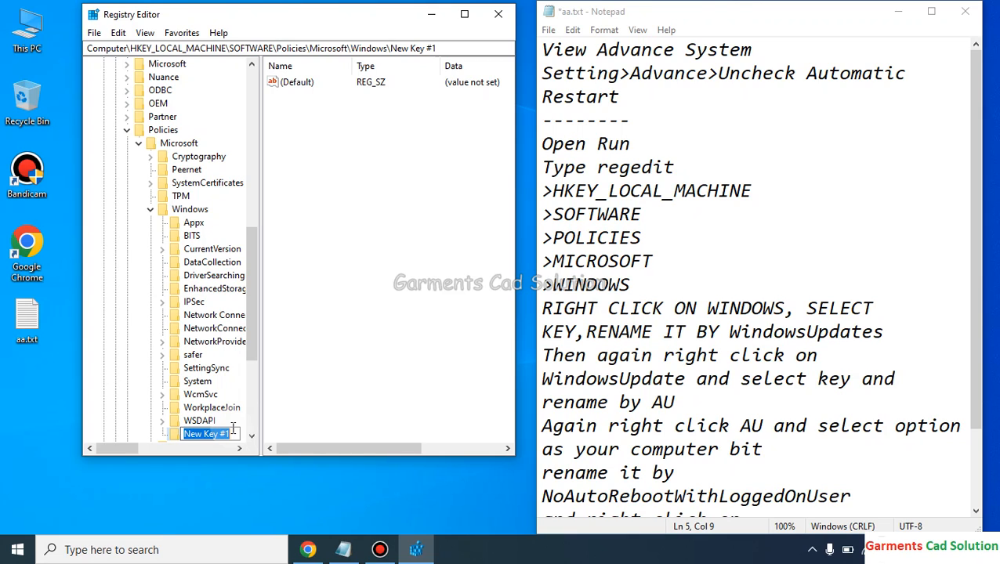
{"action": "type", "text": "Wi"}
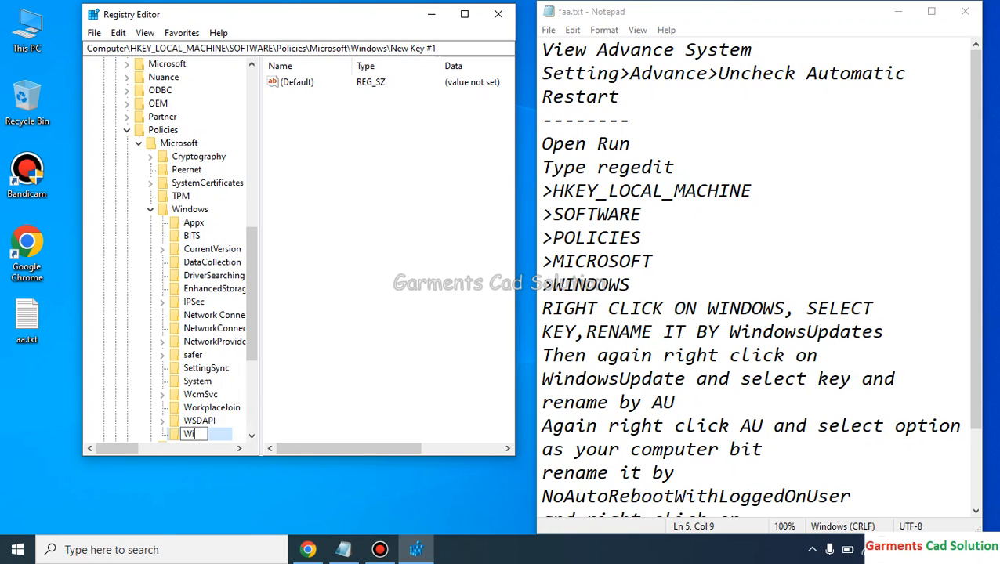
{"action": "type", "text": "ndows"}
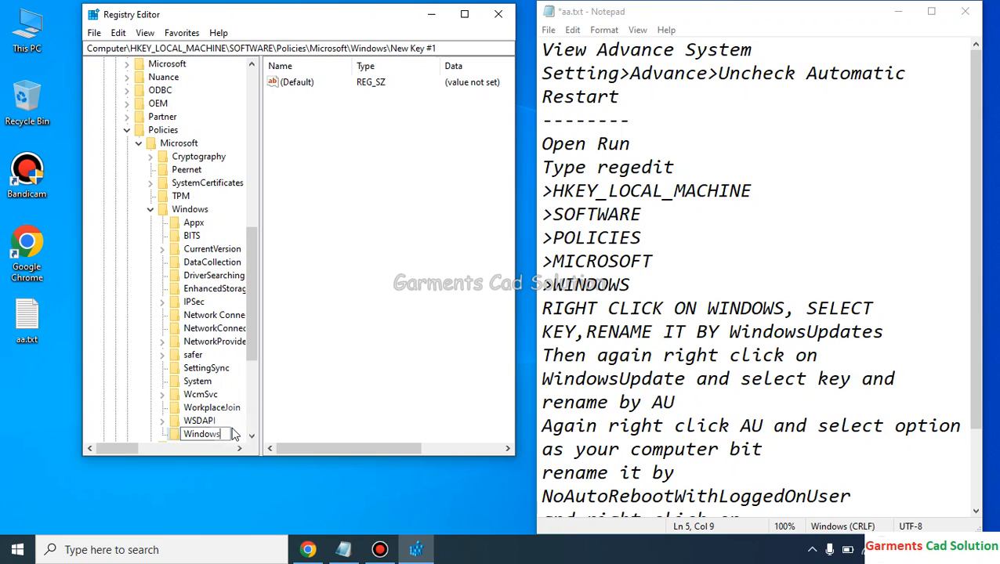
{"action": "type", "text": "Updates"}
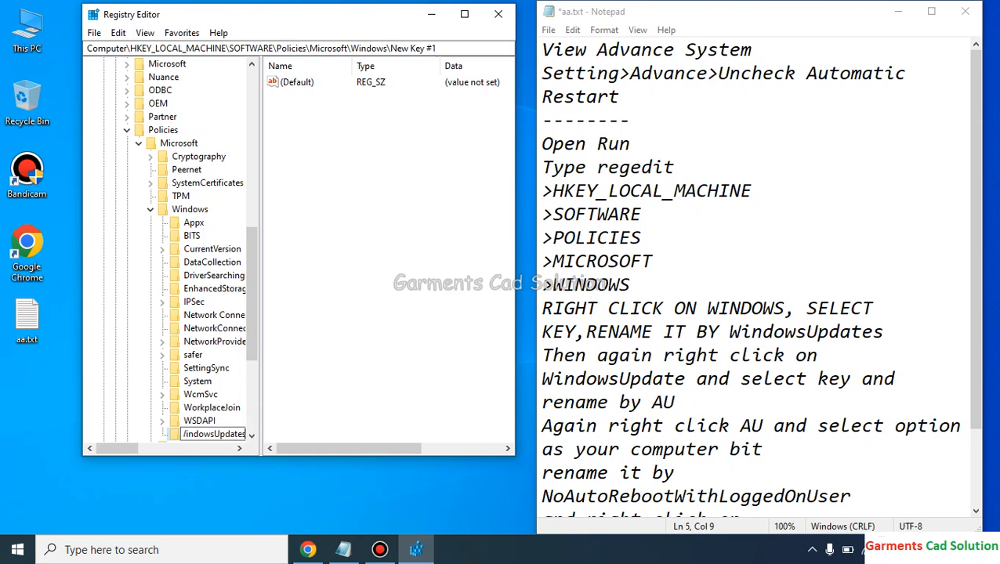
{"action": "key", "text": "Return"}
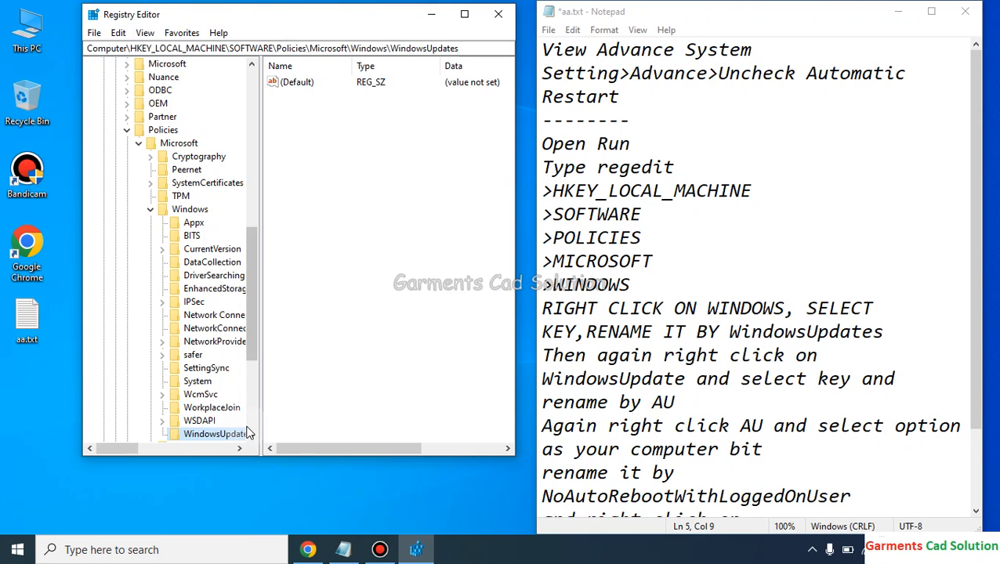
Step: Create a new subkey named AU inside the WindowsUpdates key
{"action": "scroll", "coordinate": [249, 331], "scroll_direction": "down", "scroll_amount": 1}
{"action": "scroll", "coordinate": [248, 325], "scroll_direction": "down", "scroll_amount": 1}
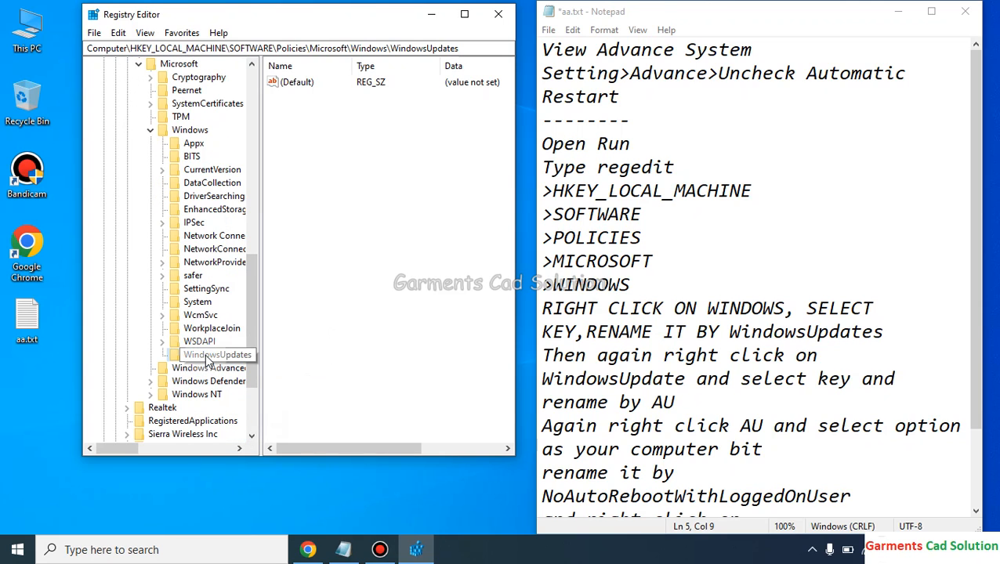
{"action": "right_click", "coordinate": [207, 356]}
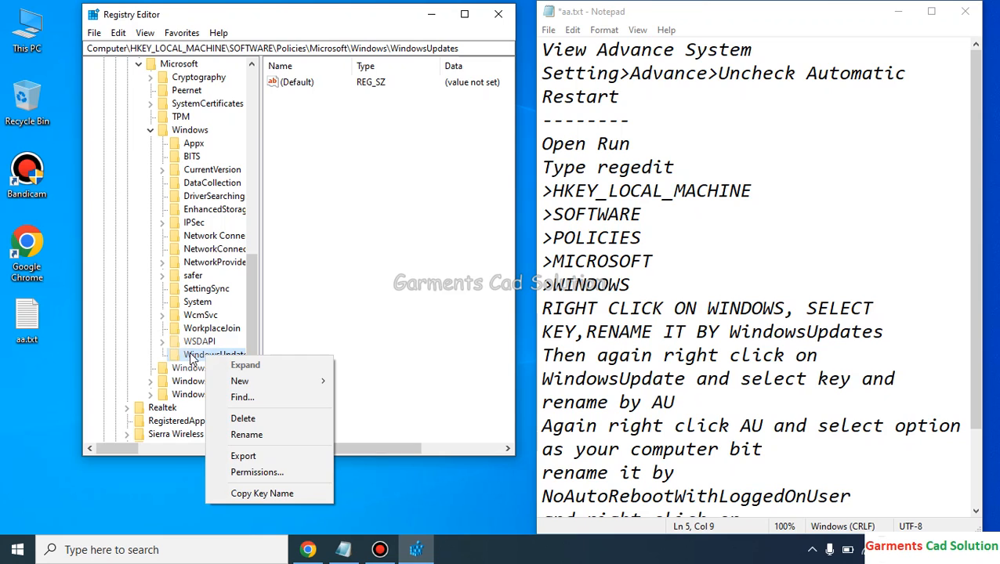
{"action": "left_click", "coordinate": [191, 356]}
{"action": "right_click", "coordinate": [194, 355]}
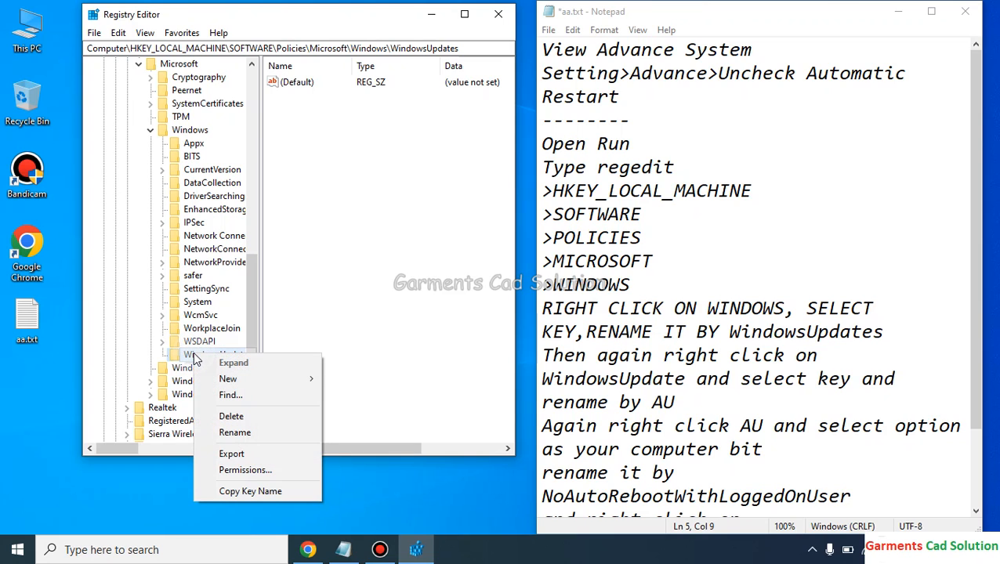
{"action": "mouse_move", "coordinate": [235, 379]}
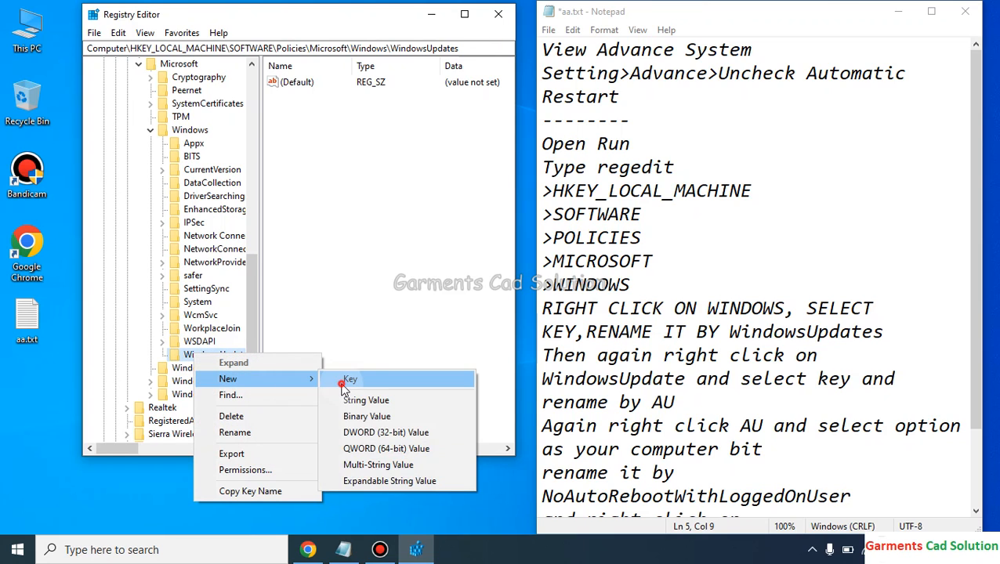
{"action": "left_click", "coordinate": [345, 381]}
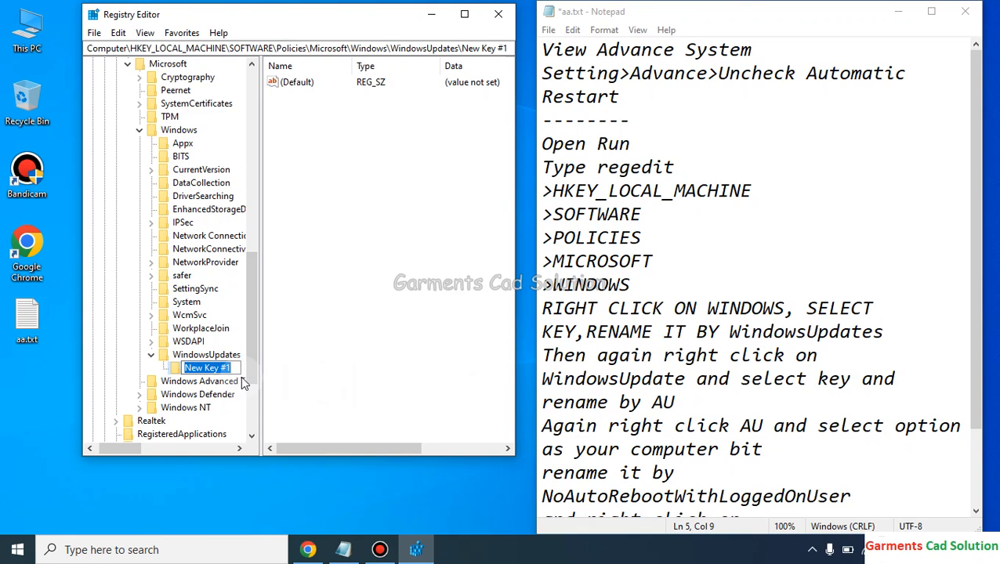
{"action": "type", "text": "A"}
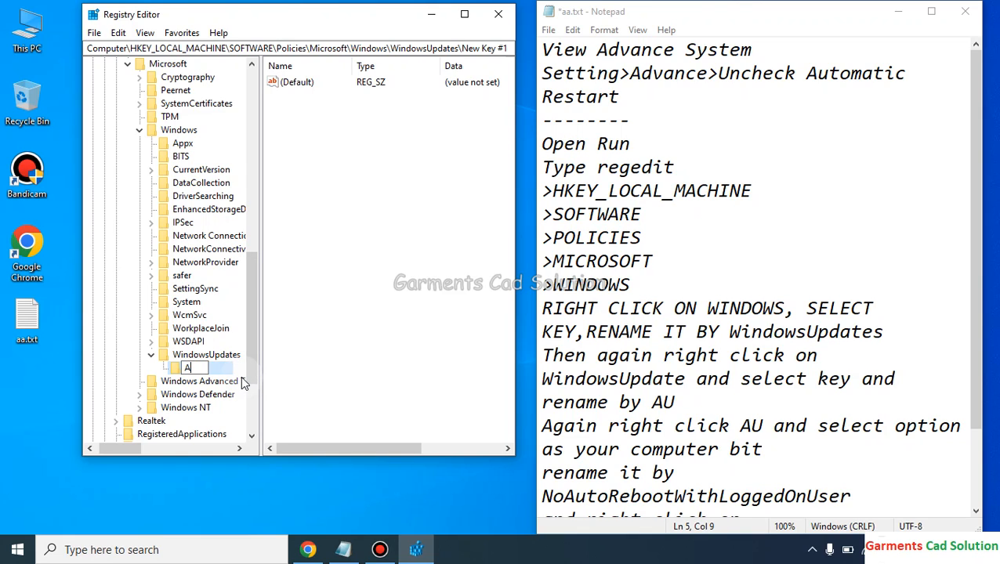
{"action": "type", "text": "U"}
{"action": "key", "text": "Return"}
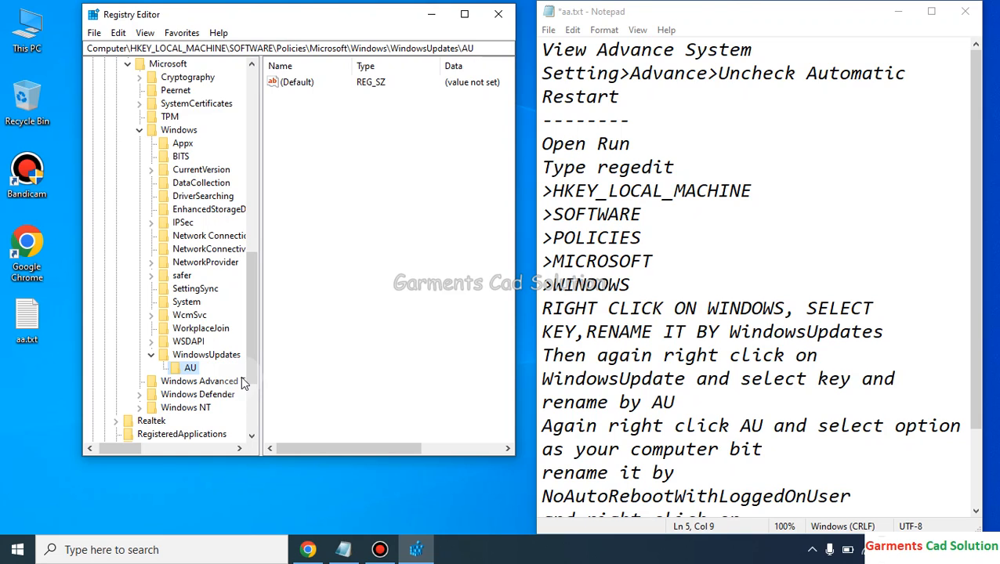
{"action": "right_click", "coordinate": [188, 368]}
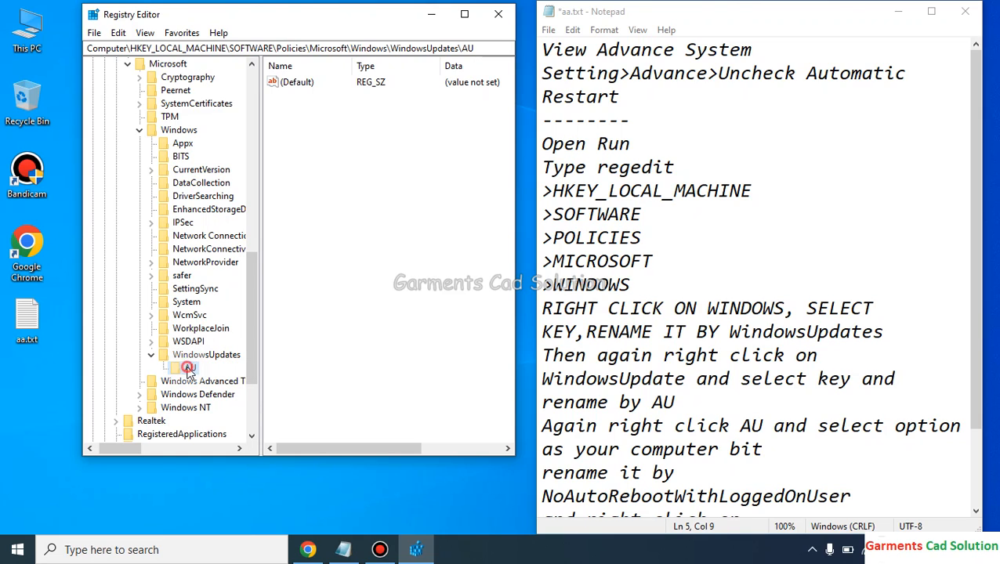
{"action": "right_click", "coordinate": [357, 144]}
{"action": "mouse_move", "coordinate": [378, 154]}
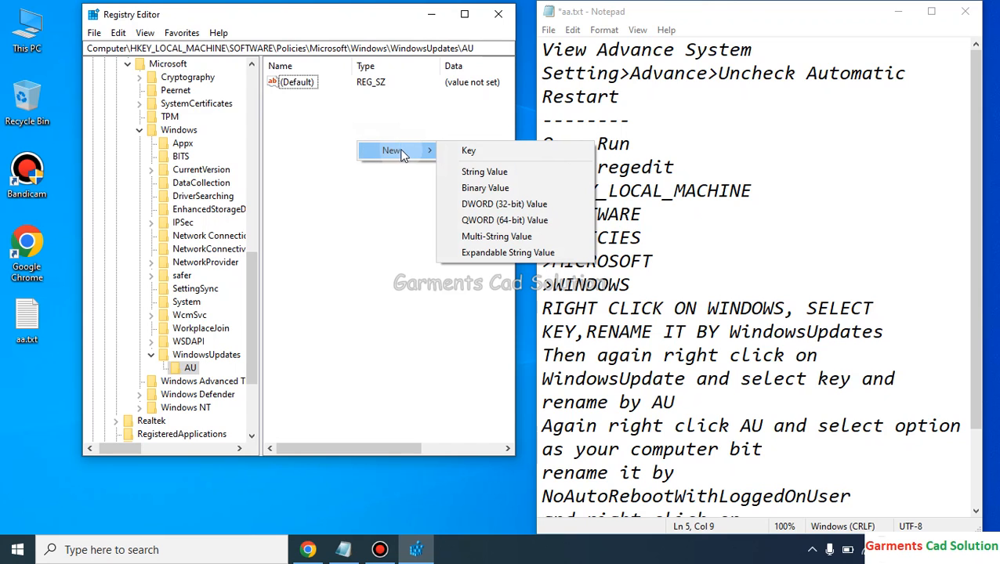
{"action": "left_click", "coordinate": [318, 130]}
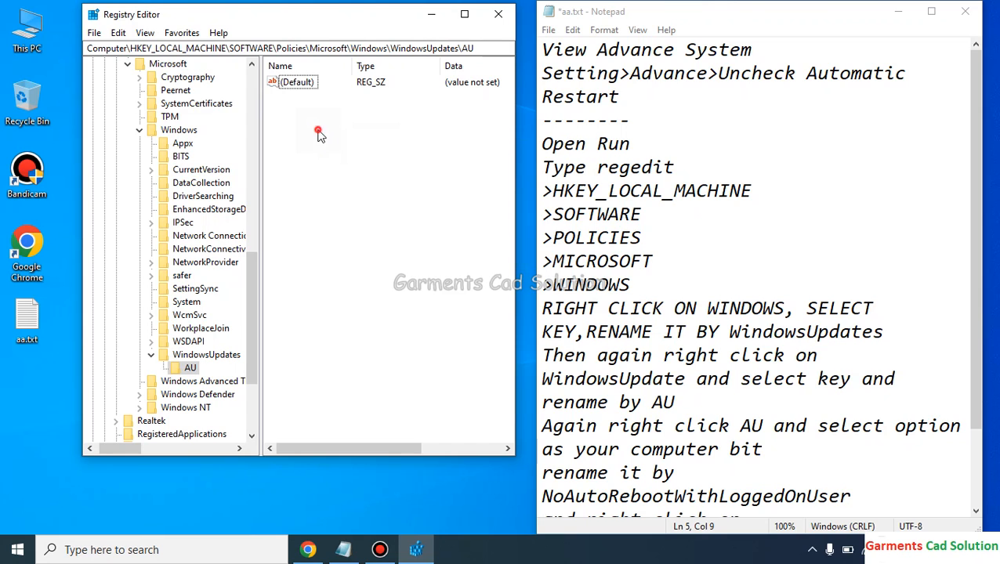
Step: Check the computer's system type in the This PC properties, then close the System window
{"action": "right_click", "coordinate": [26, 23]}
{"action": "left_click", "coordinate": [68, 189]}
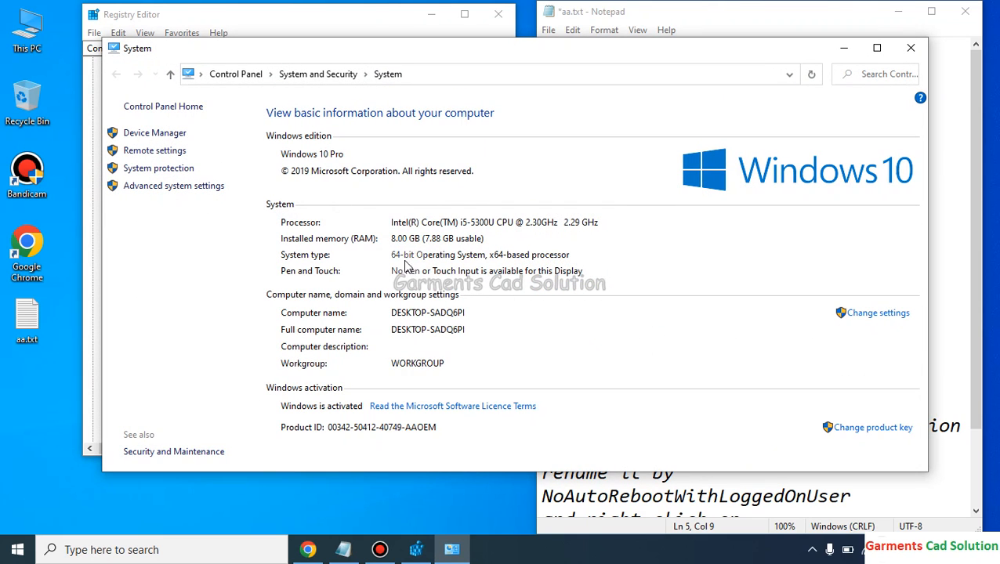
{"action": "left_click", "coordinate": [911, 48]}
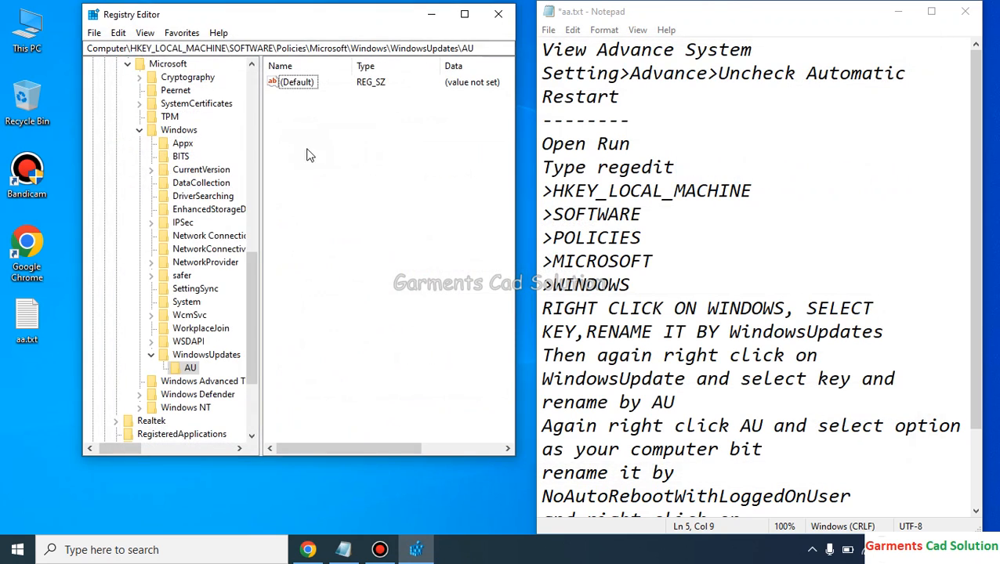
Step: Create a new QWORD (64-bit) value in the AU key
{"action": "right_click", "coordinate": [345, 174]}
{"action": "mouse_move", "coordinate": [401, 181]}
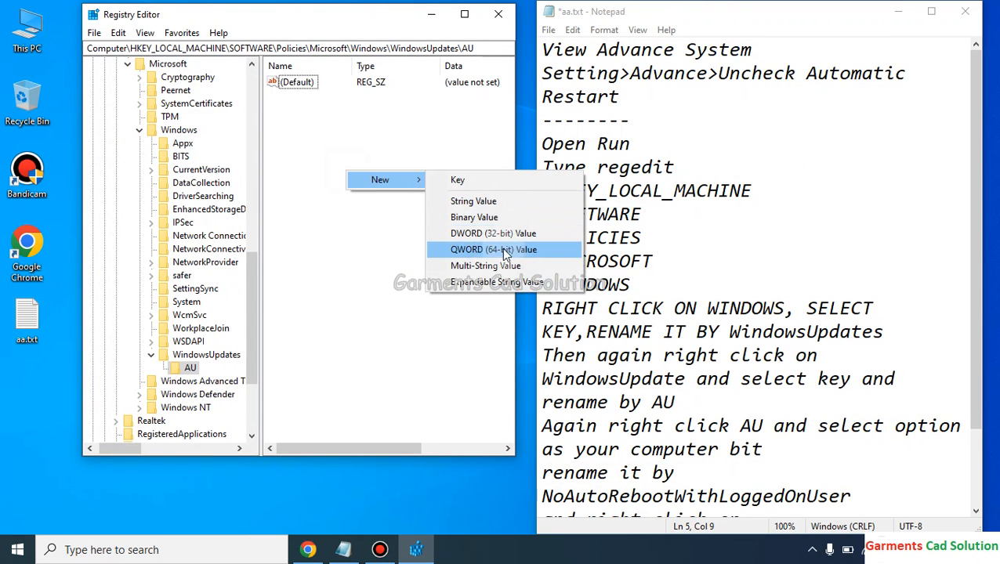
{"action": "left_click", "coordinate": [485, 250]}
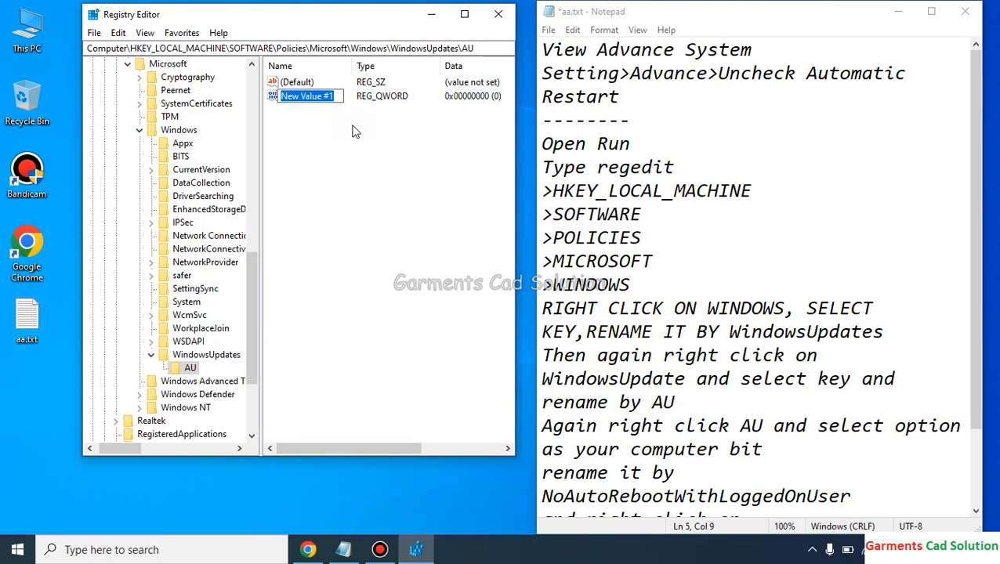
Step: Copy NoAutoRebootWithLoggedOnUser from the notes and rename the new QWORD value in the AU key with it
{"action": "scroll", "coordinate": [784, 384], "scroll_direction": "down", "scroll_amount": 2}
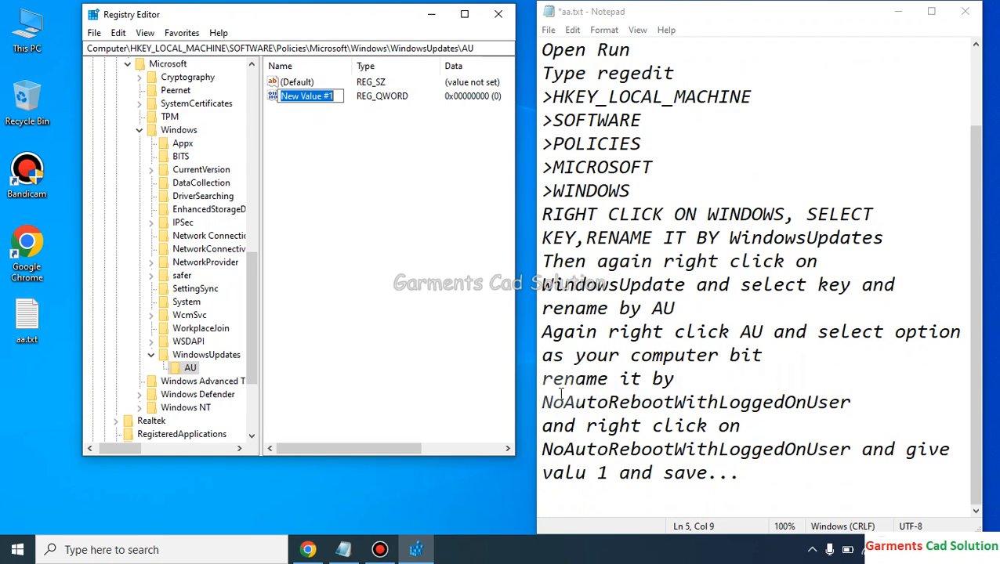
{"action": "left_click_drag", "start_coordinate": [536, 402], "coordinate": [853, 404]}
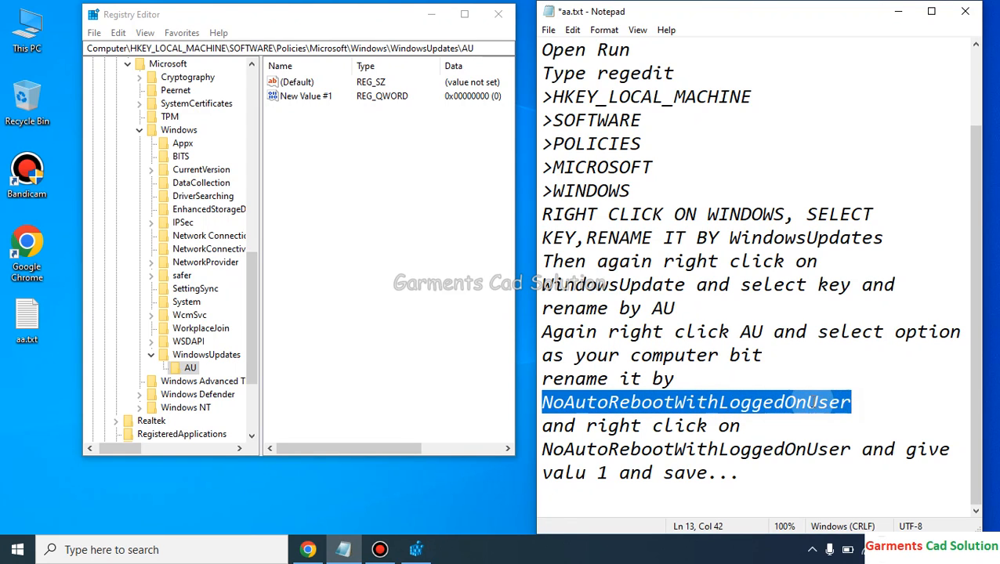
{"action": "right_click", "coordinate": [853, 403]}
{"action": "left_click", "coordinate": [846, 226]}
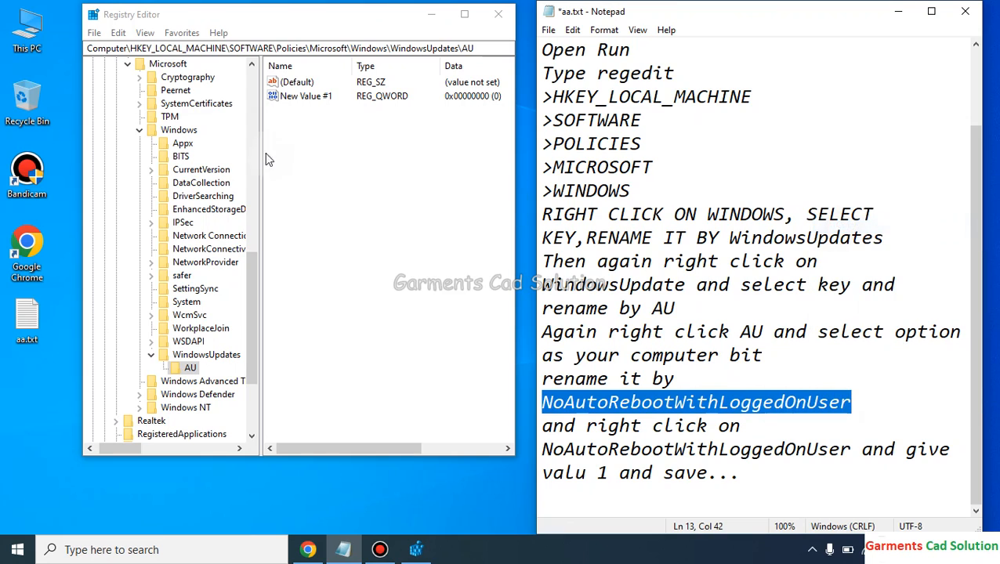
{"action": "left_click", "coordinate": [296, 96]}
{"action": "right_click", "coordinate": [297, 96]}
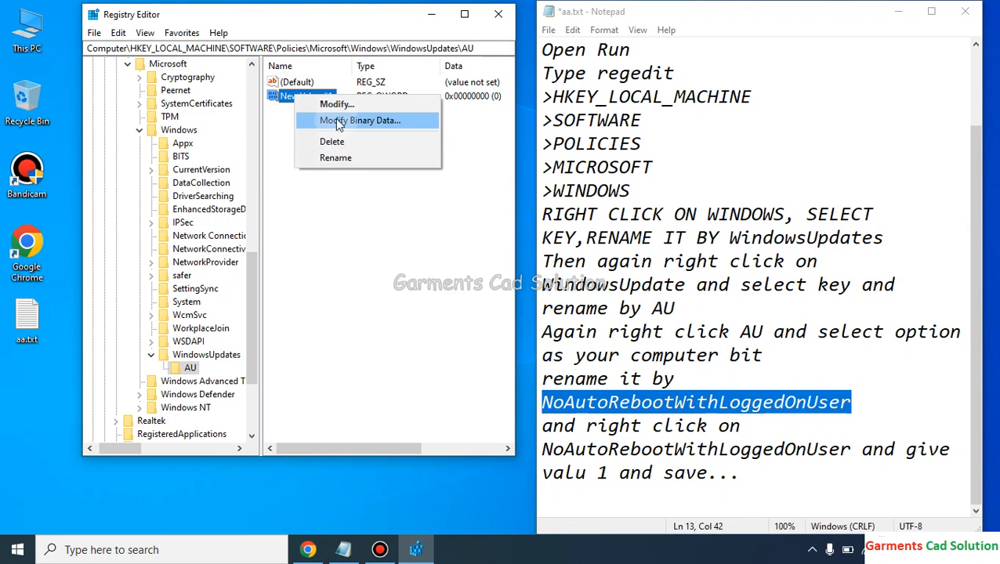
{"action": "left_click", "coordinate": [337, 158]}
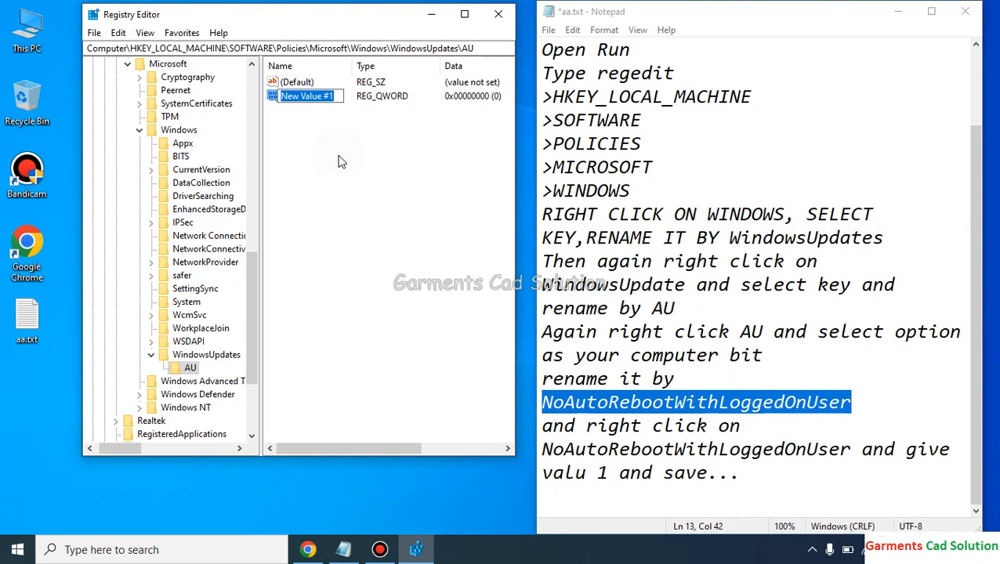
{"action": "key", "text": "ctrl+v"}
{"action": "key", "text": "Return"}
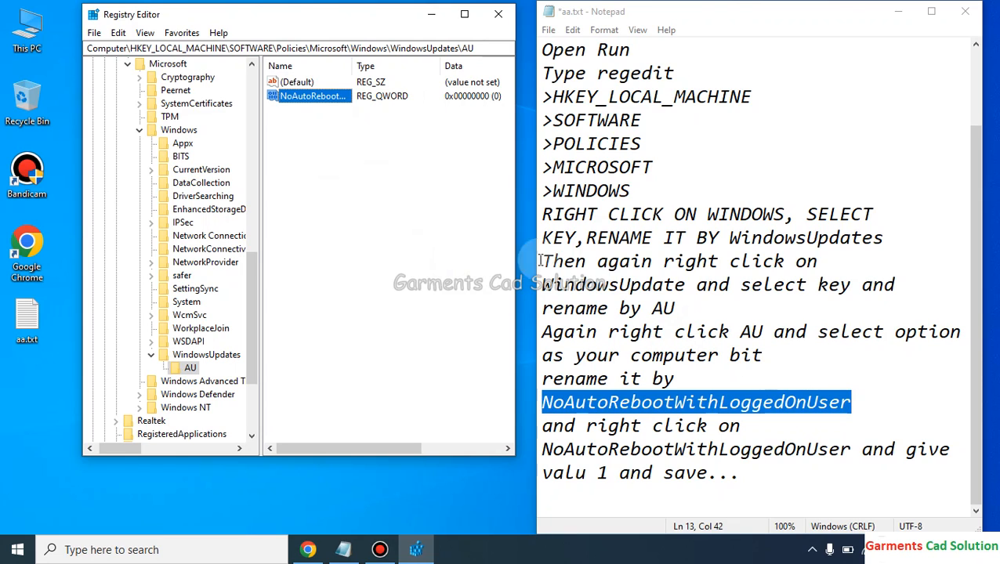
Step: Set the value data of the NoAutoRebootWithLoggedOnUser QWORD in the AU key to 1, keeping the hexadecimal base
{"action": "left_click", "coordinate": [313, 146]}
{"action": "left_click", "coordinate": [292, 95]}
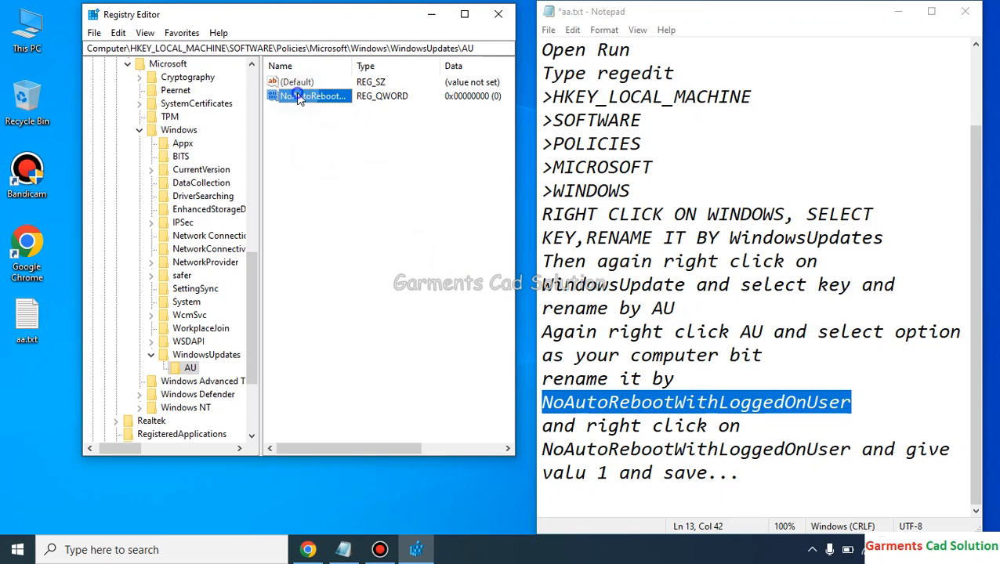
{"action": "right_click", "coordinate": [298, 95]}
{"action": "left_click", "coordinate": [330, 103]}
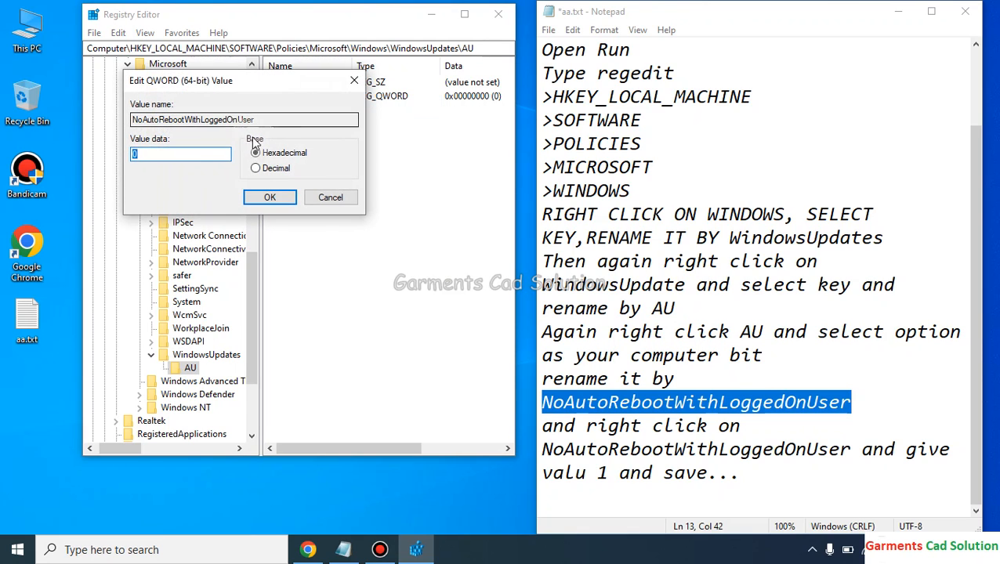
{"action": "double_click", "coordinate": [163, 155]}
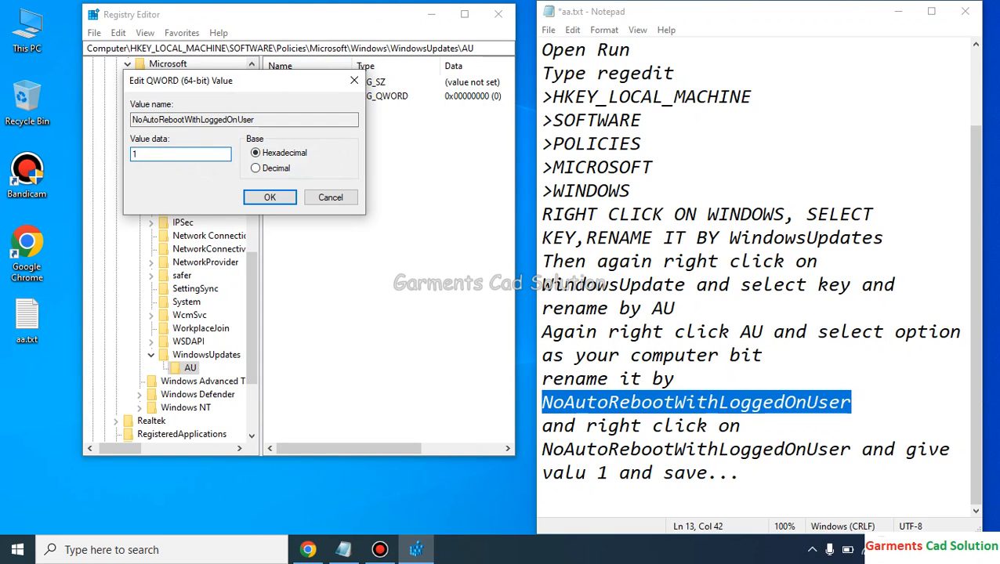
{"action": "left_click", "coordinate": [270, 198]}
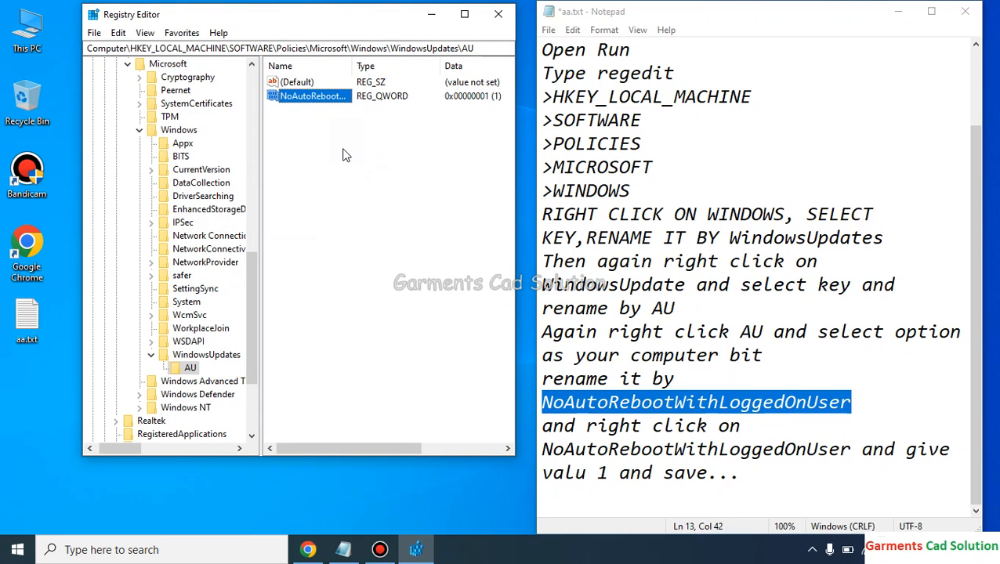
{"action": "double_click", "coordinate": [314, 4]}
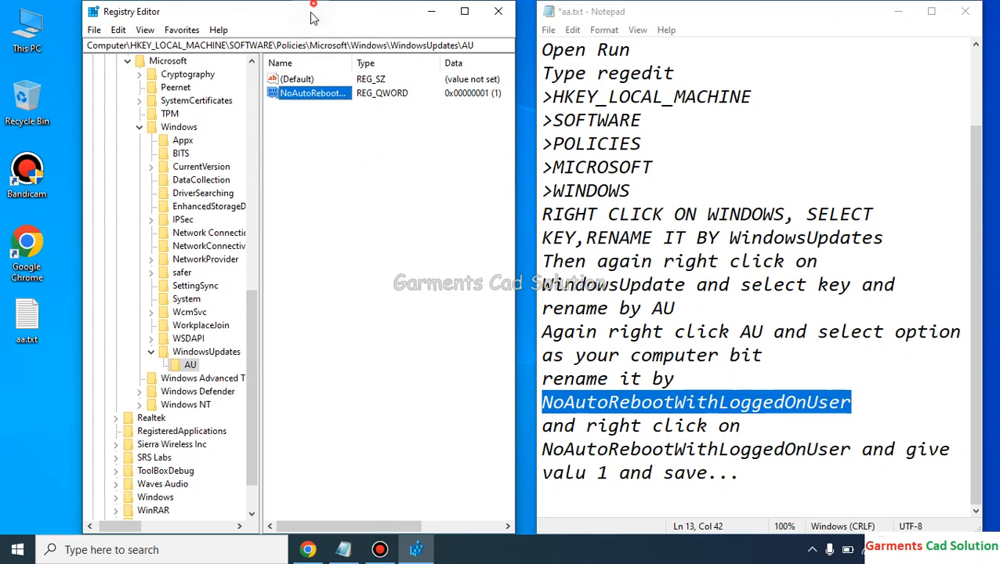
{"action": "left_click_drag", "start_coordinate": [316, 4], "coordinate": [301, 77]}
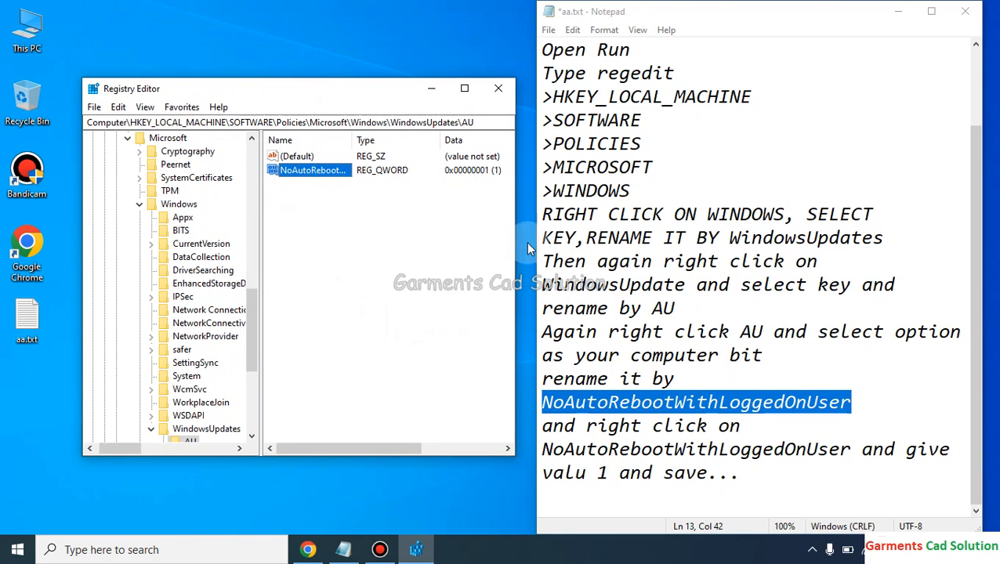
{"action": "scroll", "coordinate": [397, 241], "scroll_direction": "right", "scroll_amount": 1}
{"action": "scroll", "coordinate": [347, 235], "scroll_direction": "left", "scroll_amount": 1}
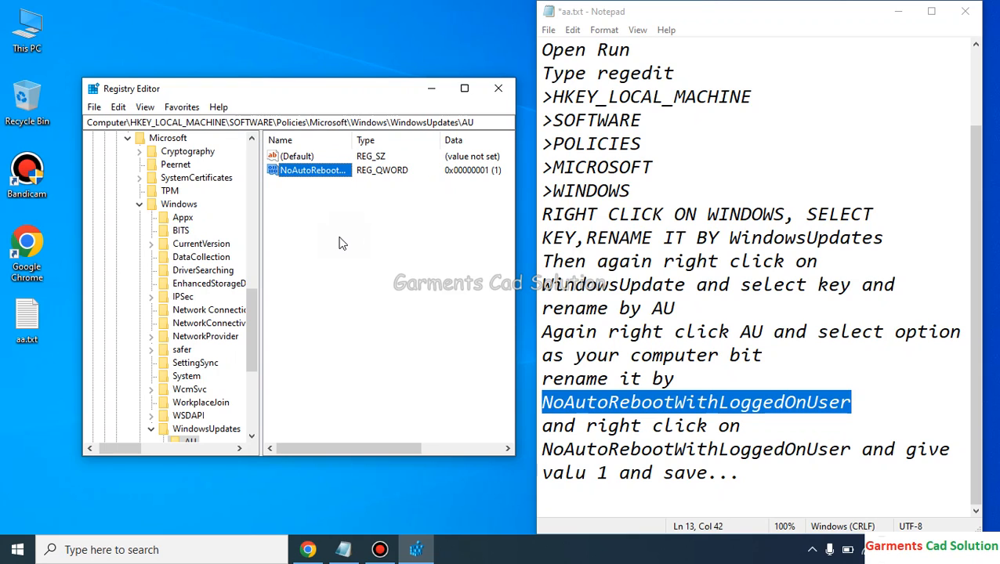